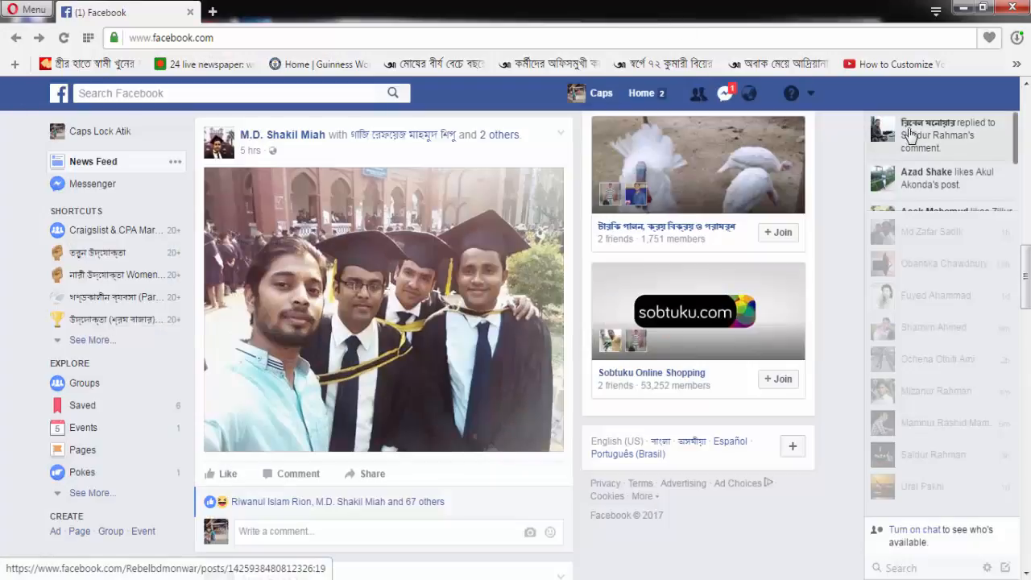
left_click(812, 95)
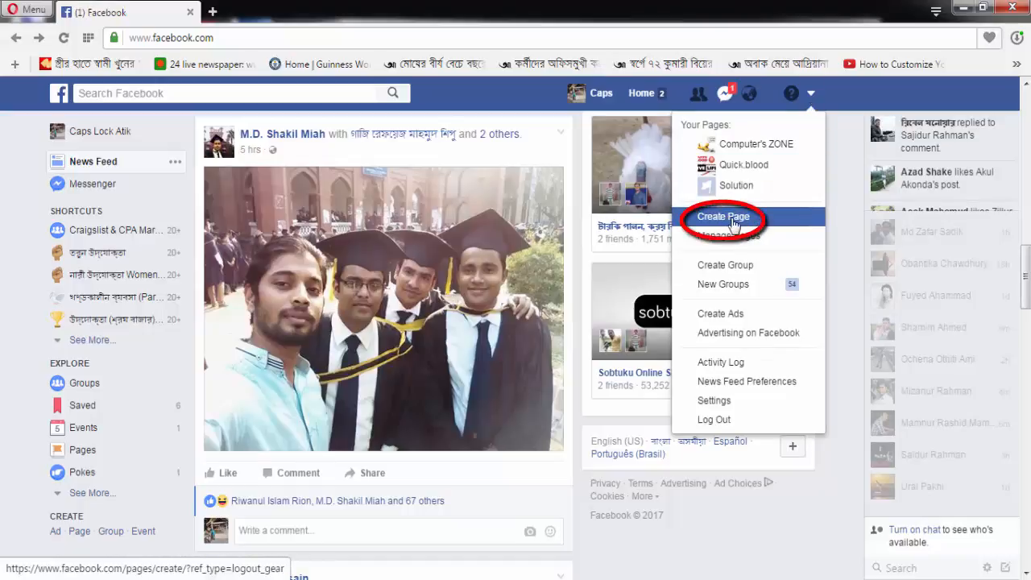
left_click(811, 94)
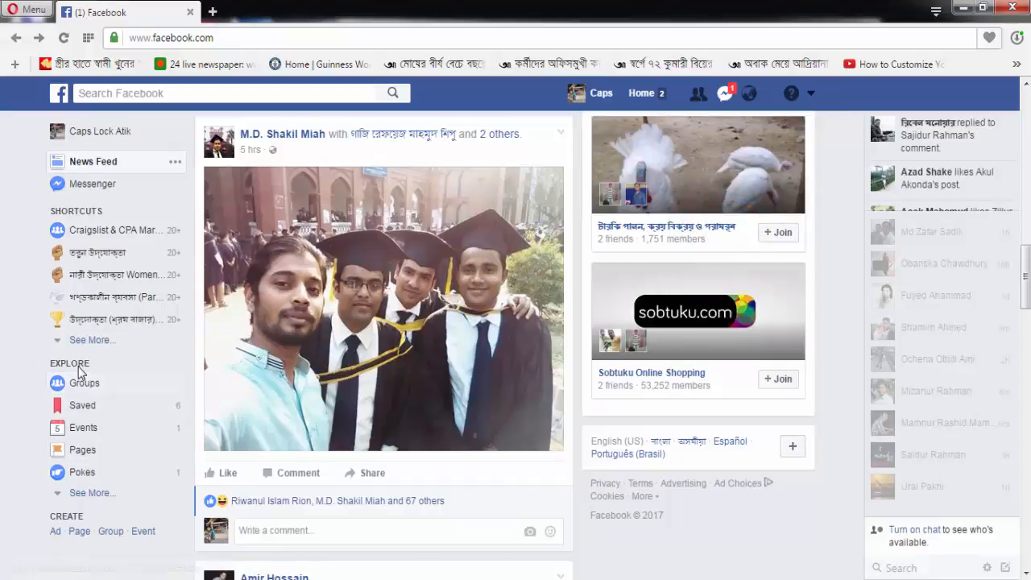
left_click(90, 456)
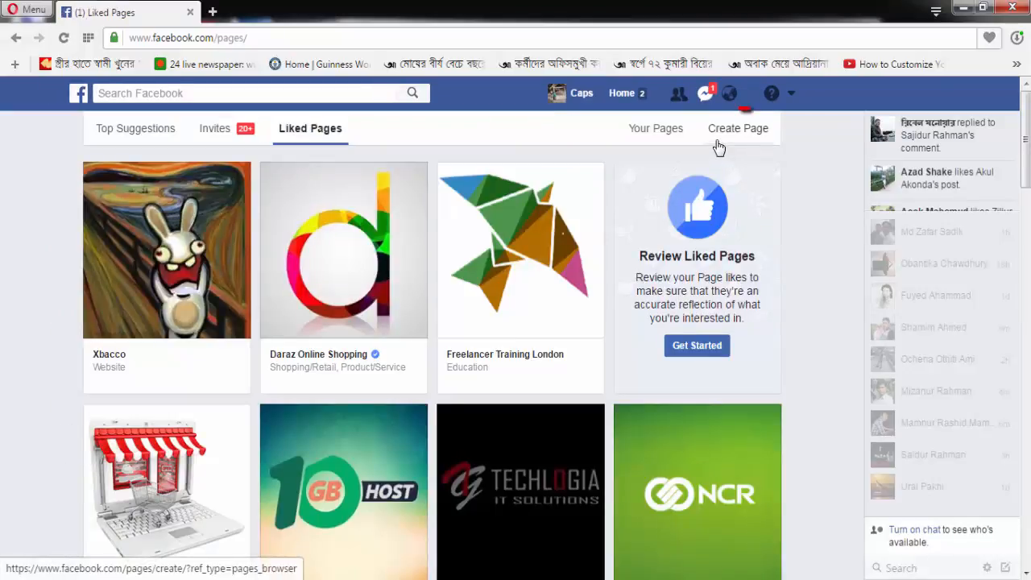
left_click(16, 38)
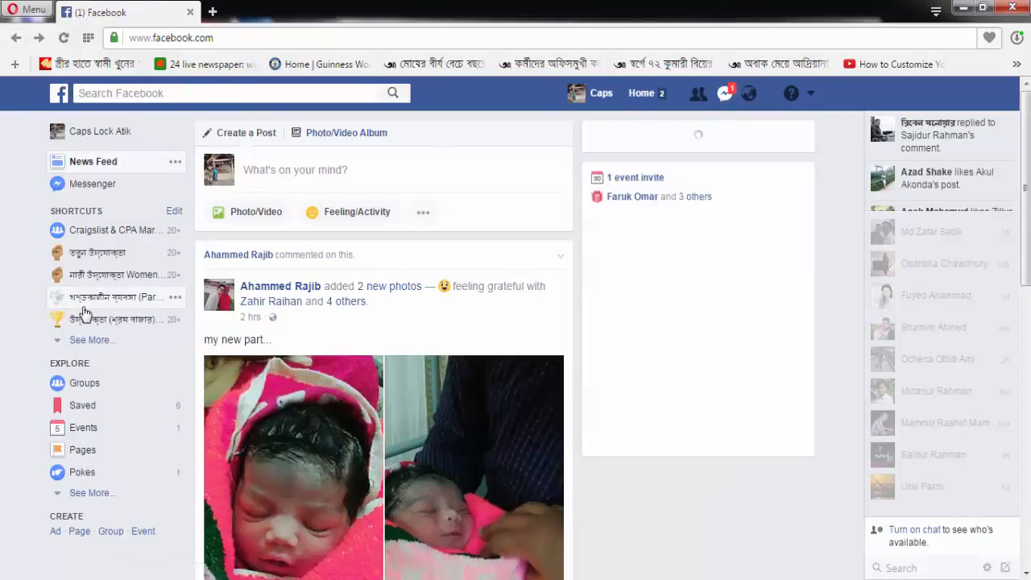
scroll(81, 314, "down", 5)
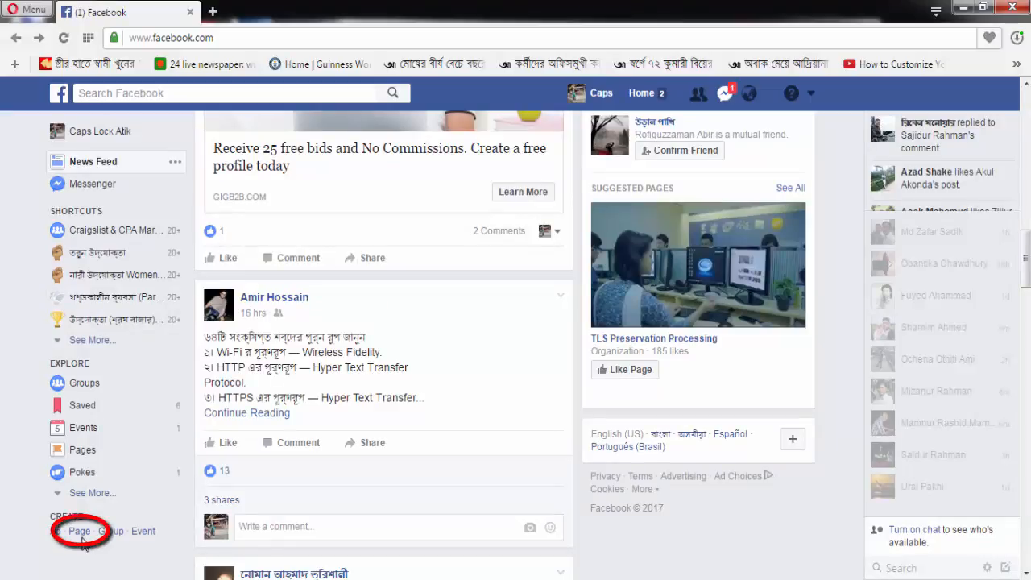
Open the Create a Page form from the account options.
left_click(811, 94)
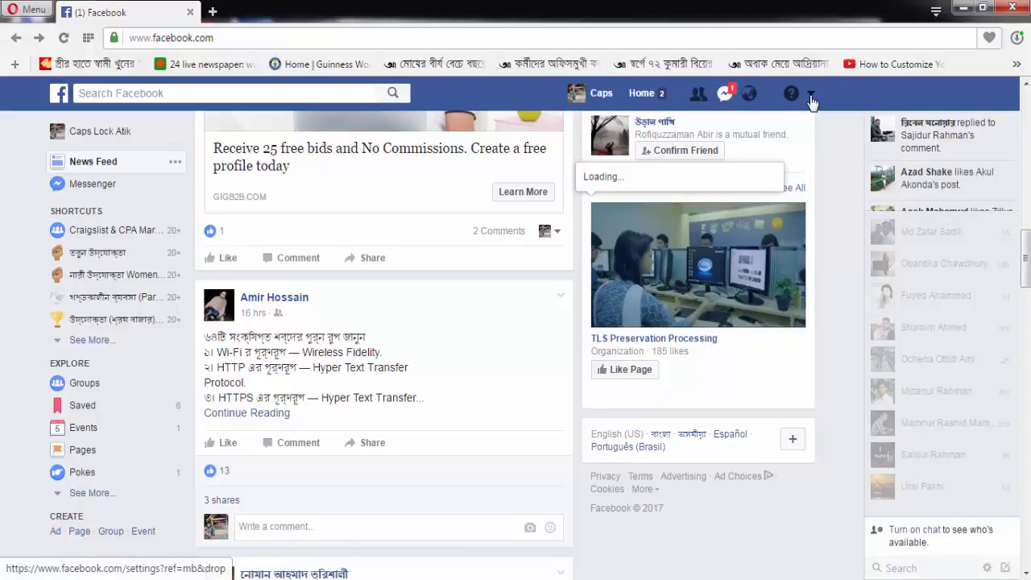
left_click(811, 94)
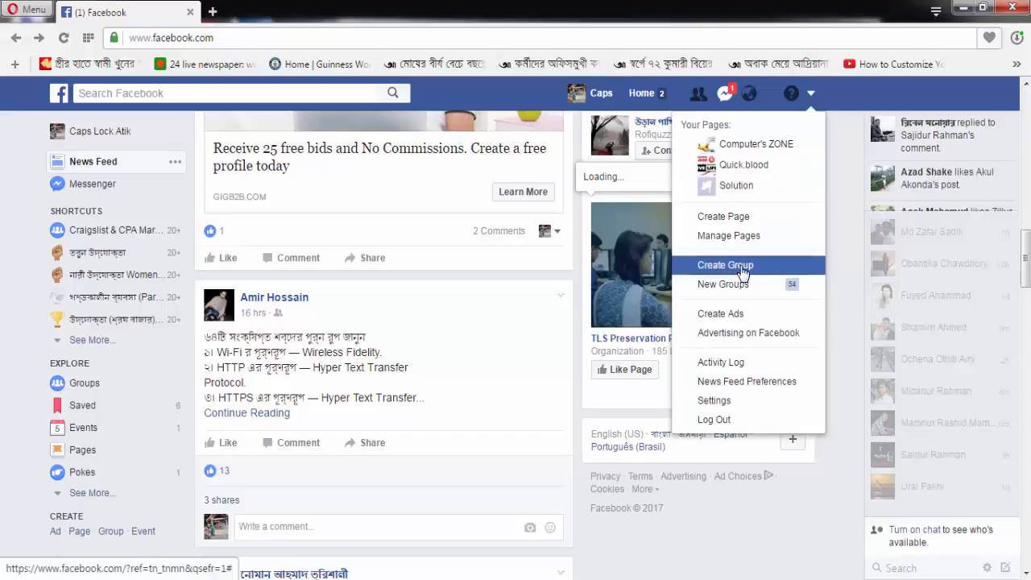
left_click(734, 224)
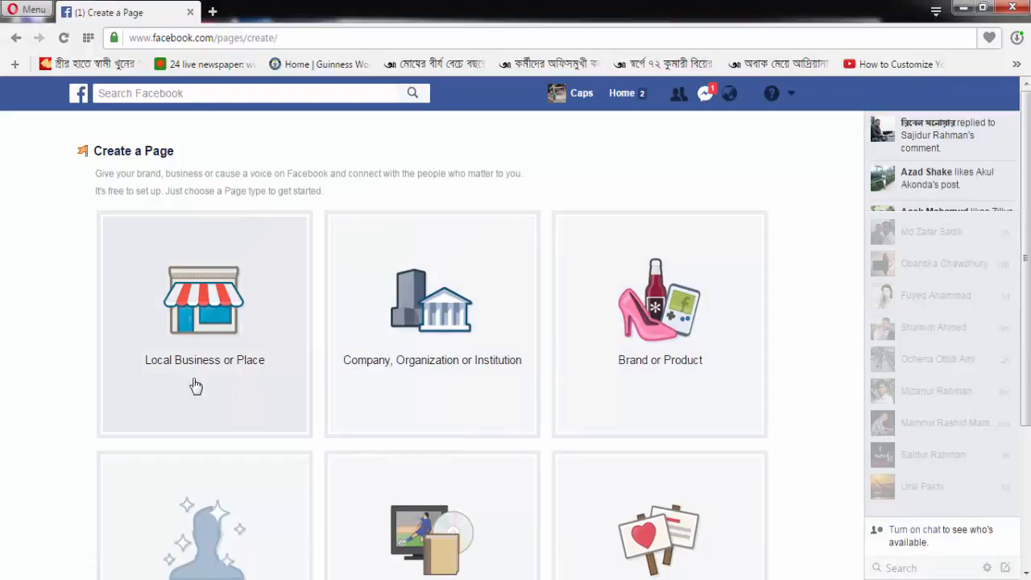
Choose Brand or Product as the page type and set its category to Clothing (Brand).
scroll(218, 374, "down", 3)
scroll(221, 373, "up", 3)
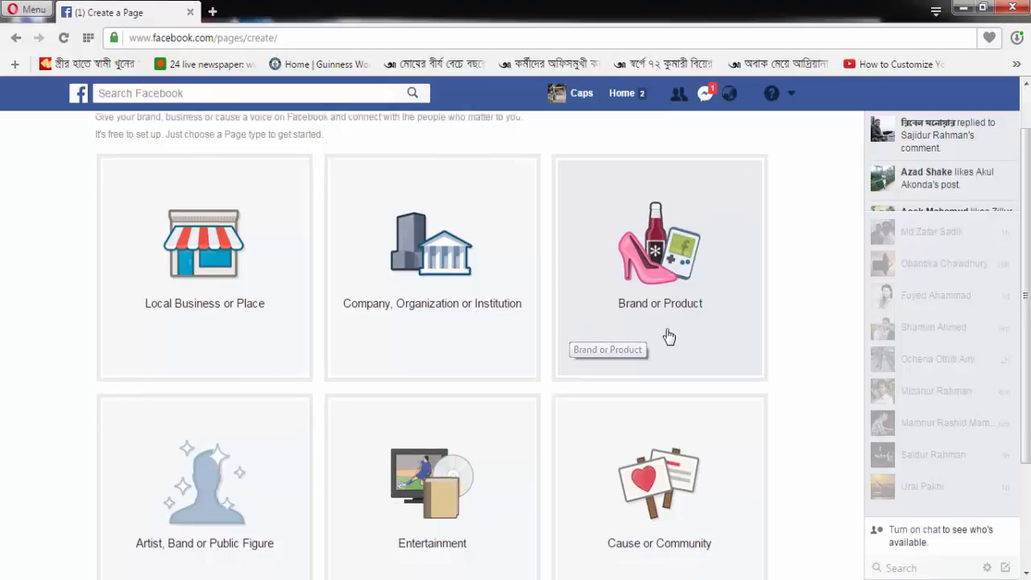
scroll(669, 337, "down", 2)
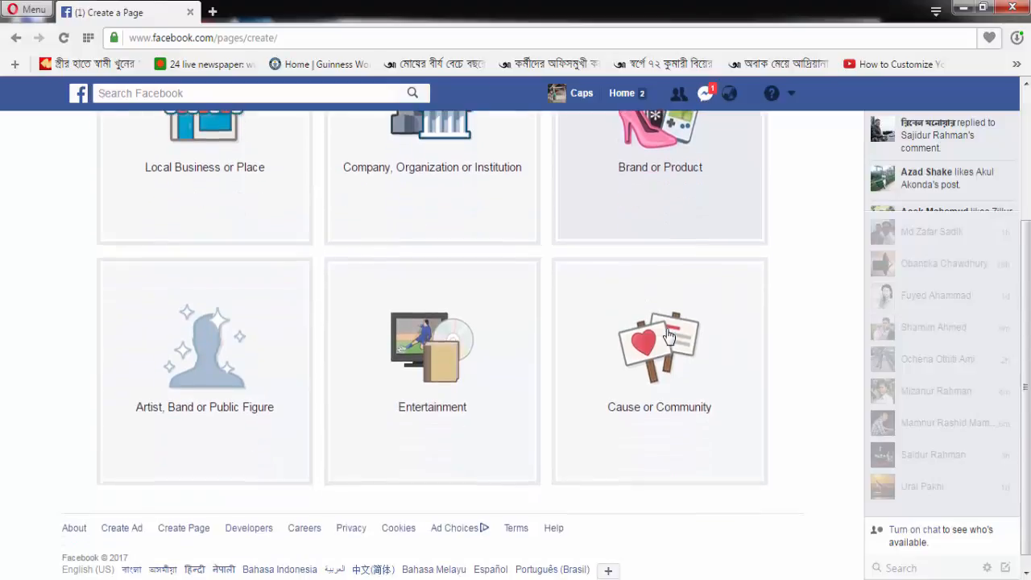
scroll(626, 288, "up", 2)
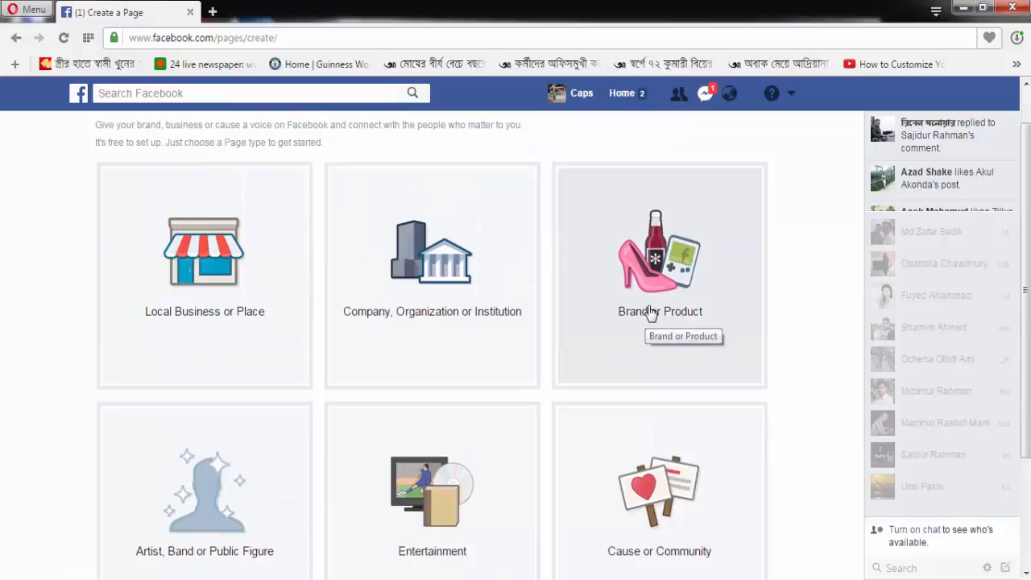
scroll(651, 313, "down", 1)
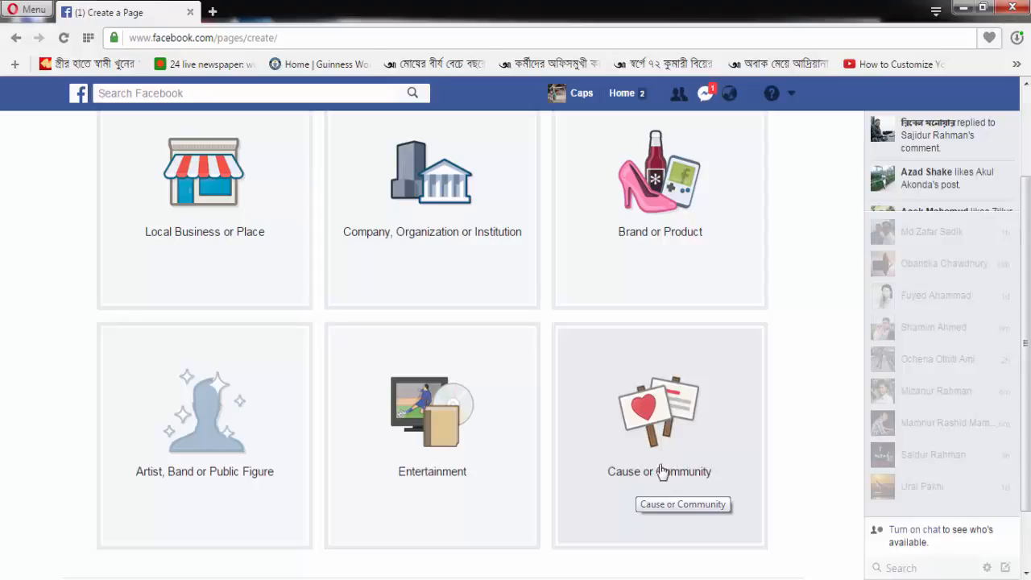
scroll(661, 471, "up", 2)
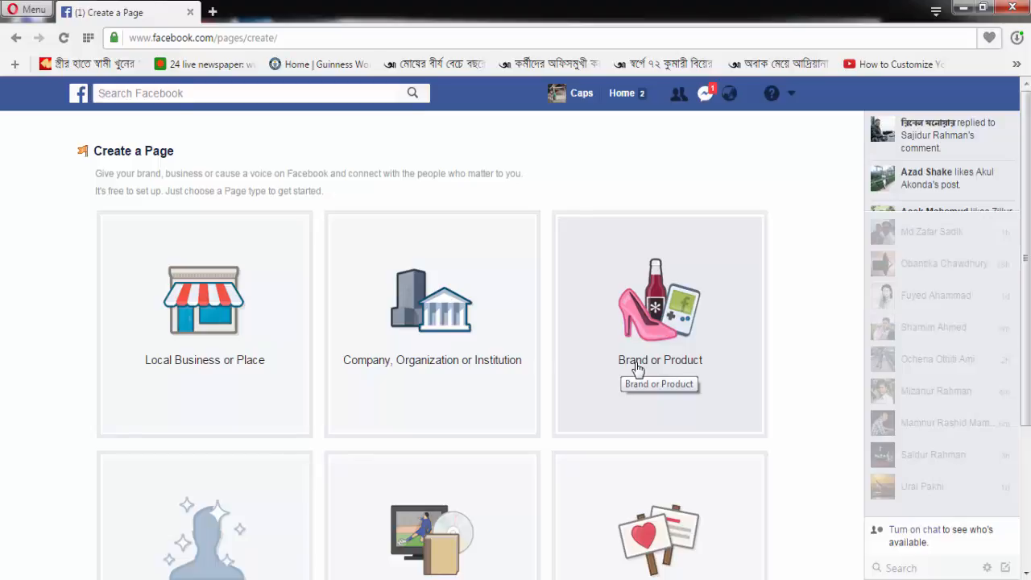
left_click(637, 370)
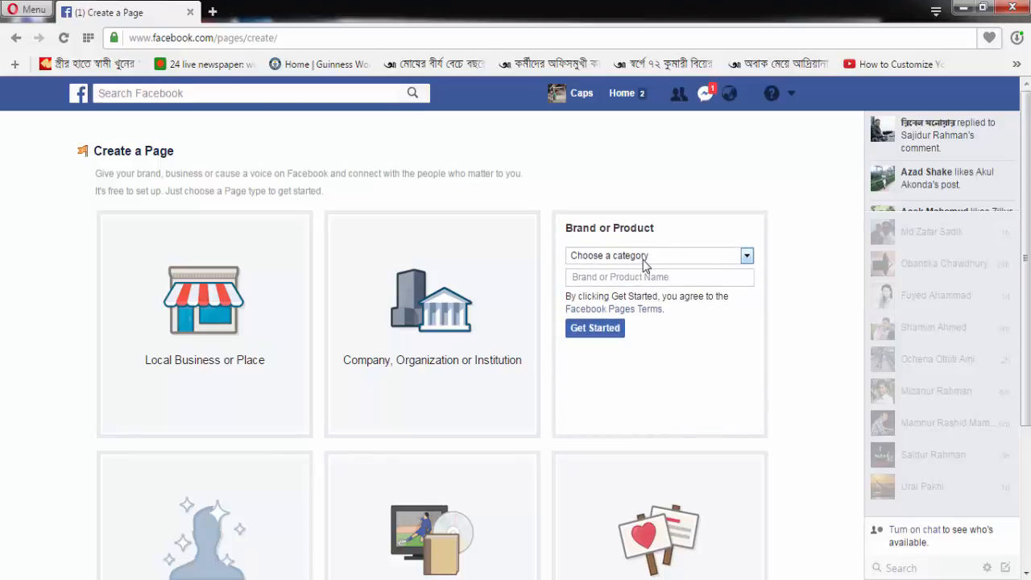
left_click(746, 256)
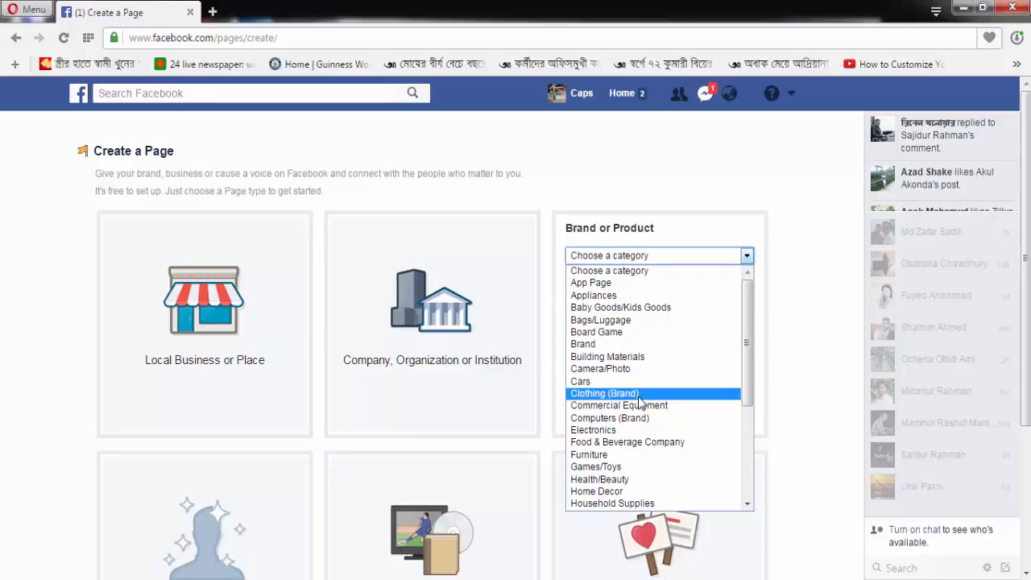
left_click(601, 393)
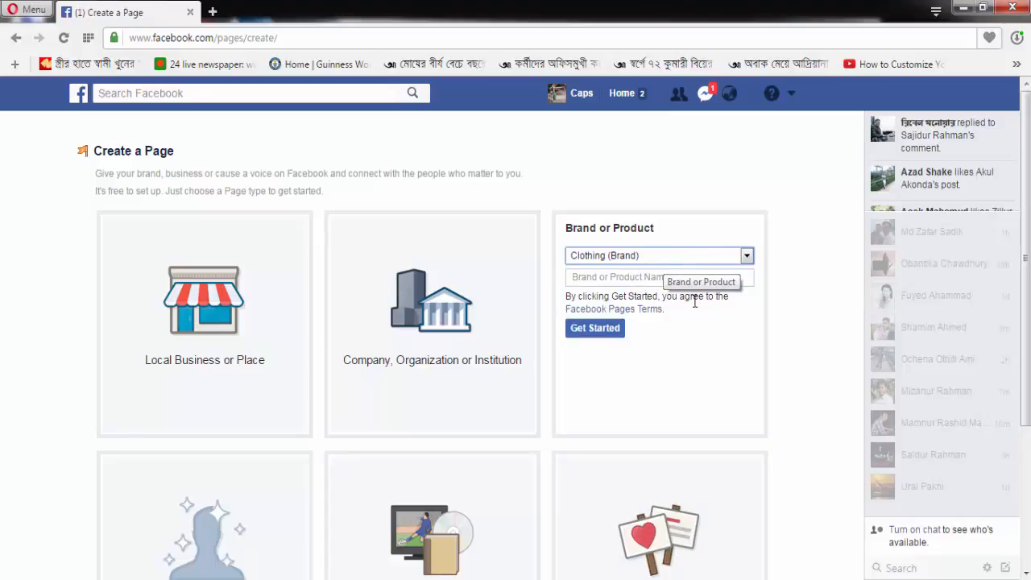
left_click(690, 331)
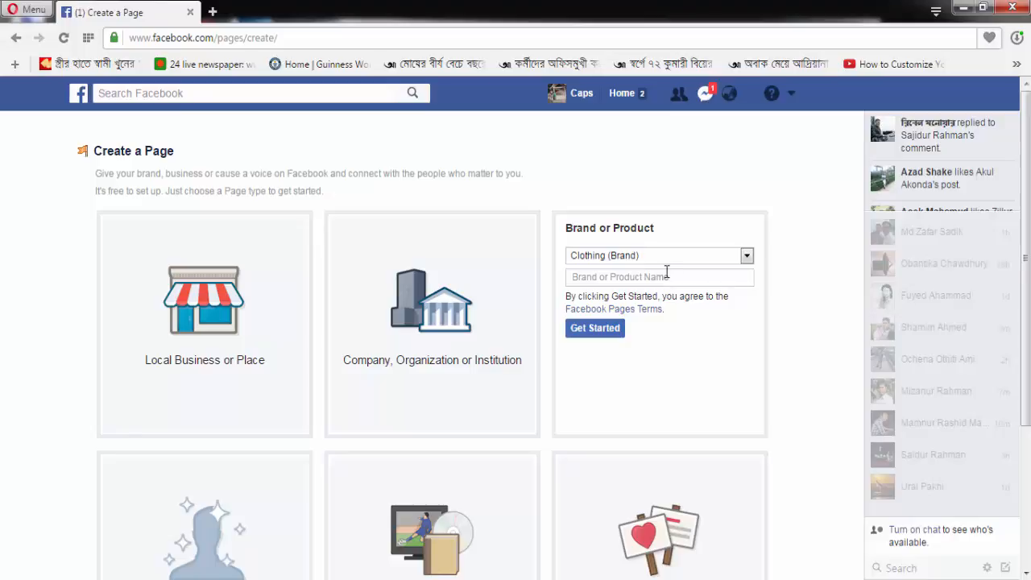
Name the brand page "New Sun" and create it.
left_click(667, 275)
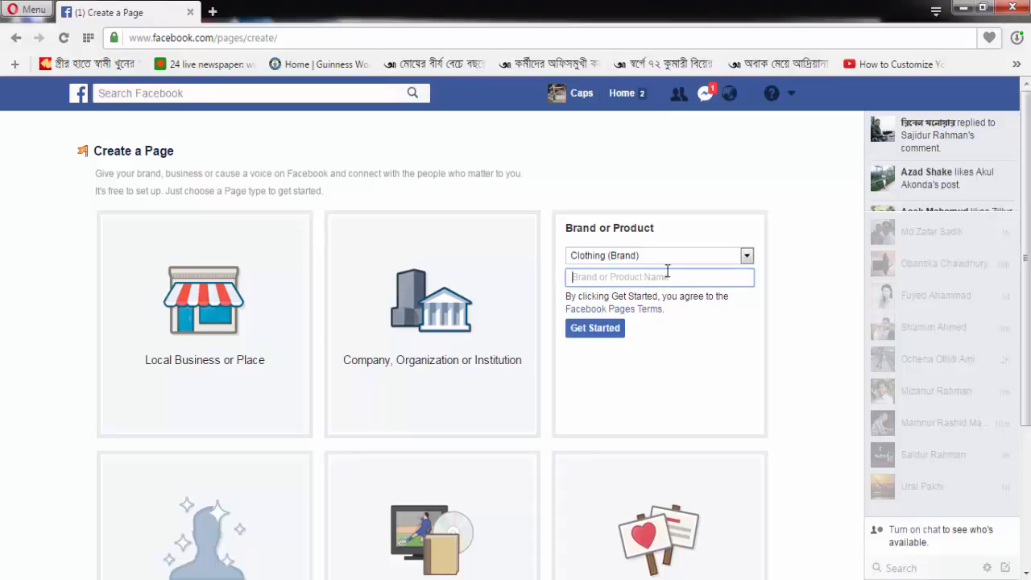
left_click(667, 274)
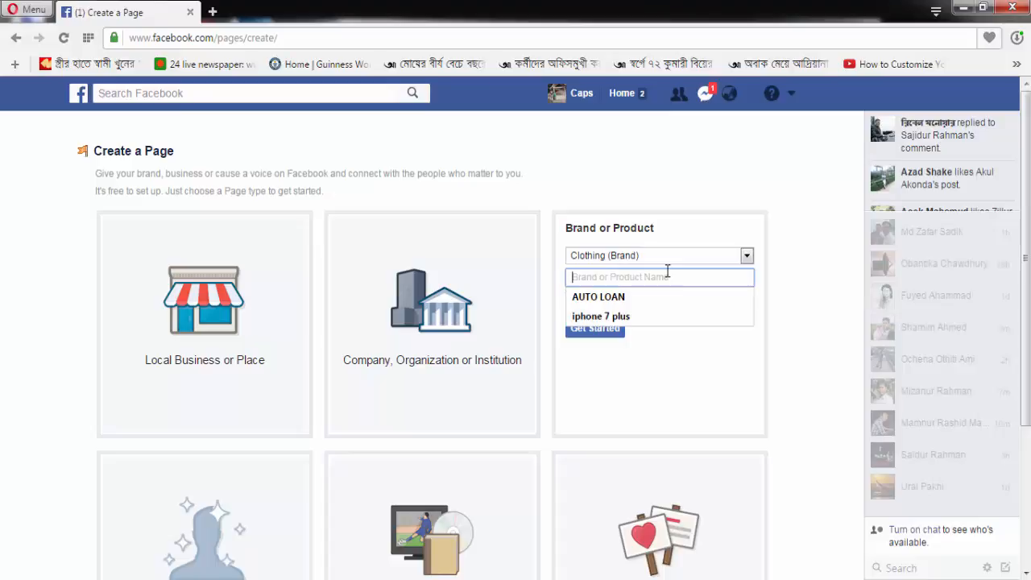
type("New Sun")
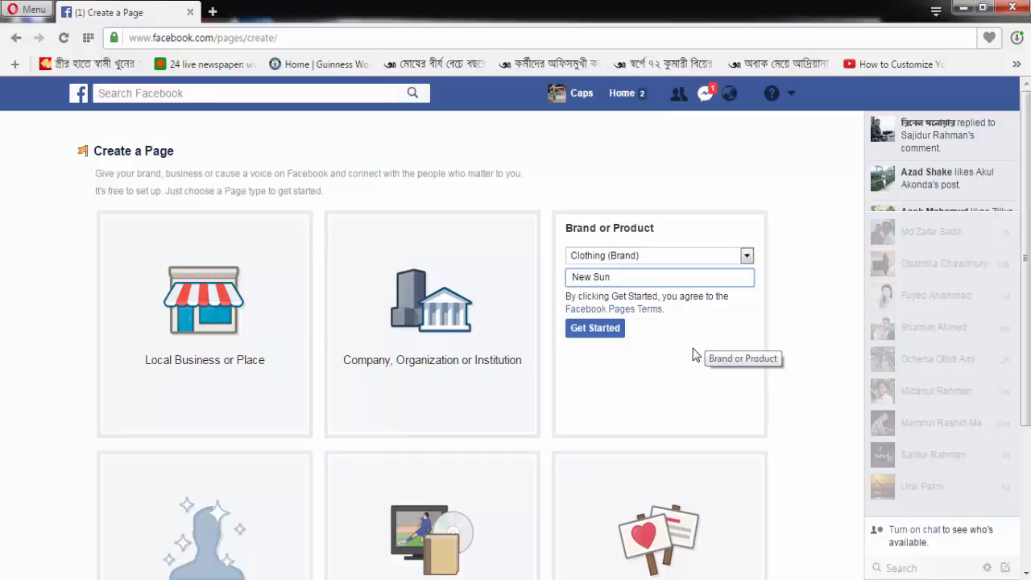
left_click(598, 336)
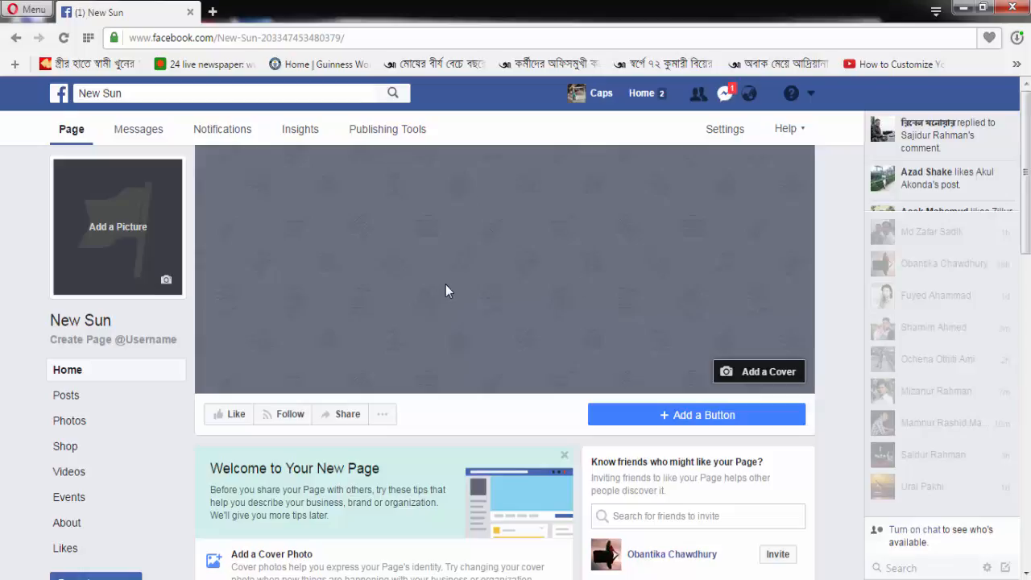
Upload the image 182381538 from the Desktop as the page's cover photo, shift it downward to show the upper part, and save it.
left_click(763, 377)
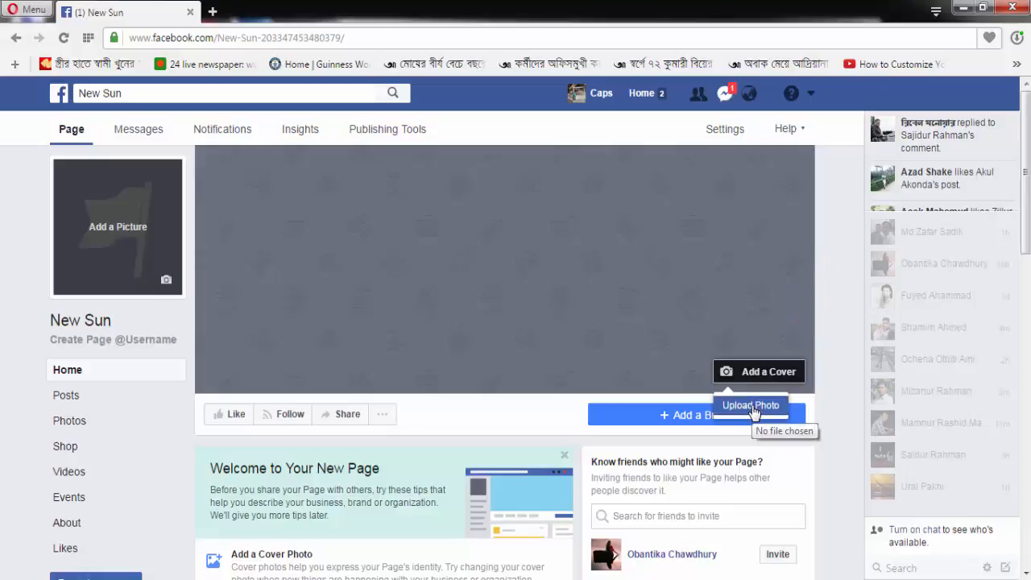
left_click(753, 408)
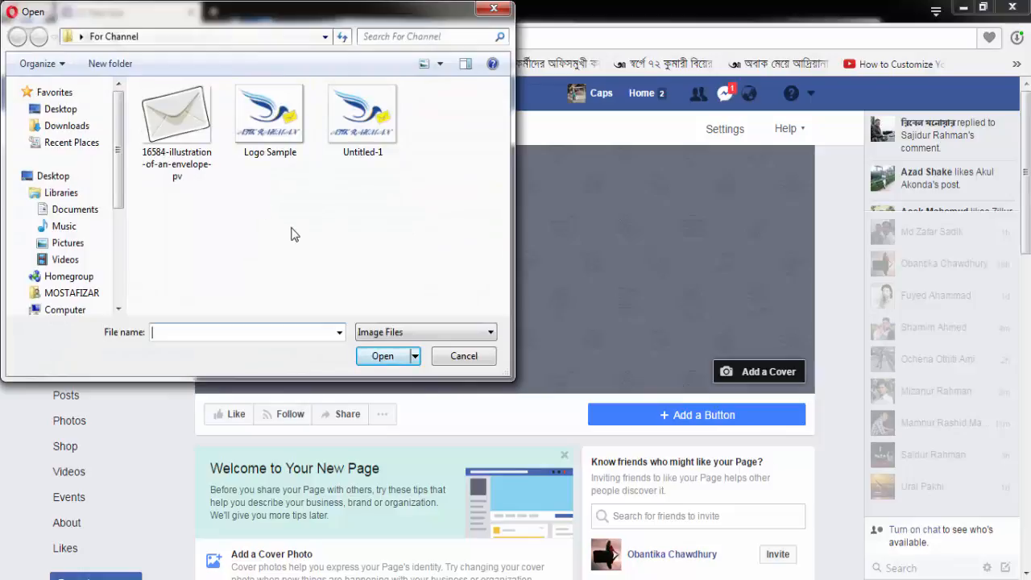
mouse_move(119, 154)
left_mouse_down()
mouse_move(121, 266)
mouse_move(129, 147)
left_mouse_up()
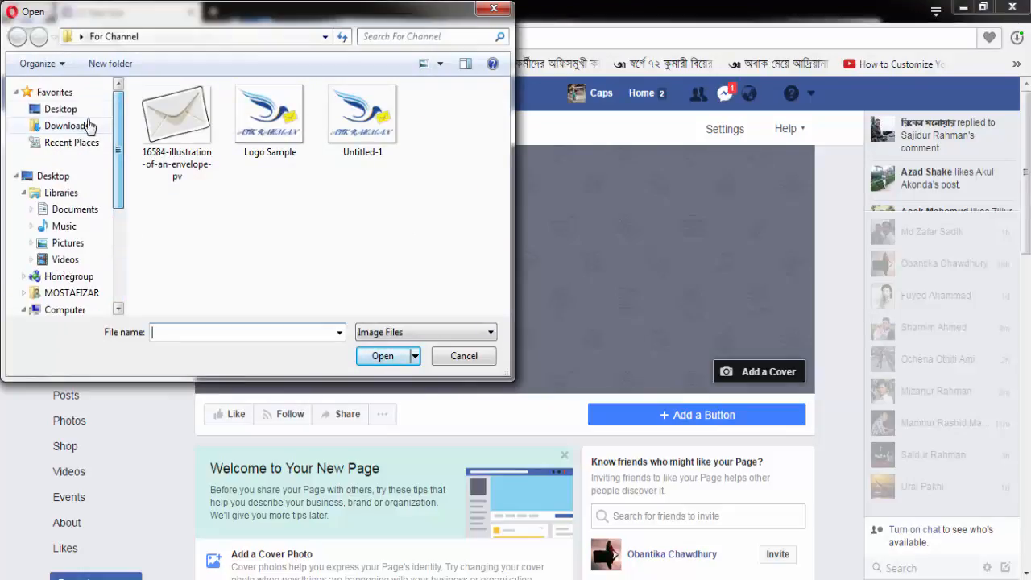
left_click(61, 109)
left_click_drag(507, 115, 503, 189)
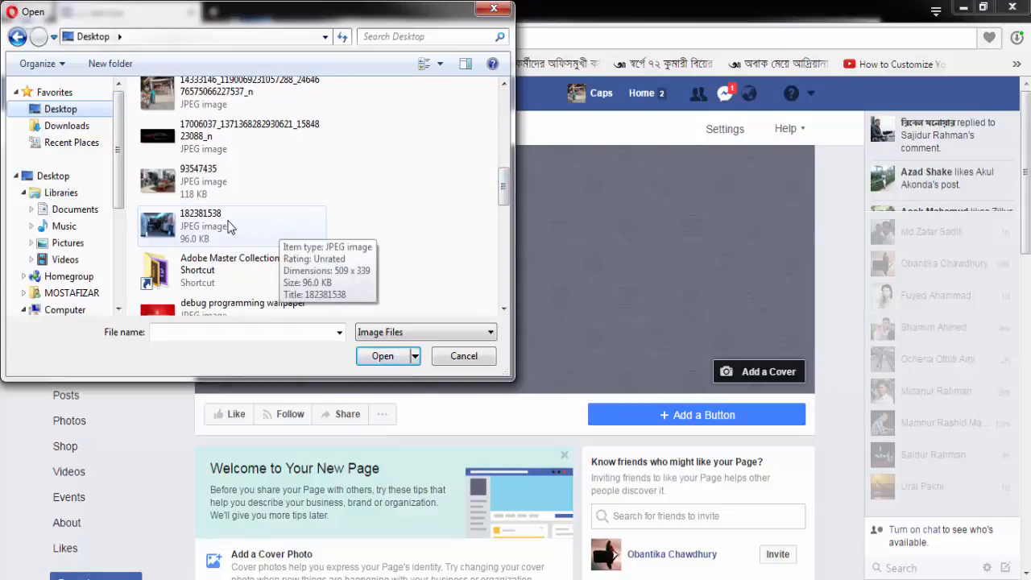
mouse_move(503, 192)
left_mouse_down()
mouse_move(506, 294)
mouse_move(508, 195)
left_mouse_up()
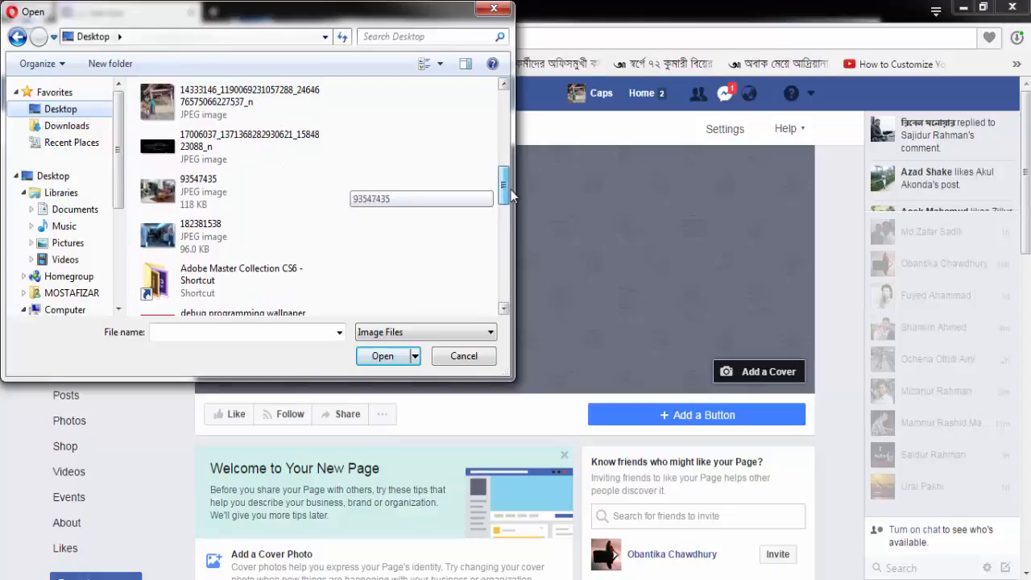
left_click(215, 236)
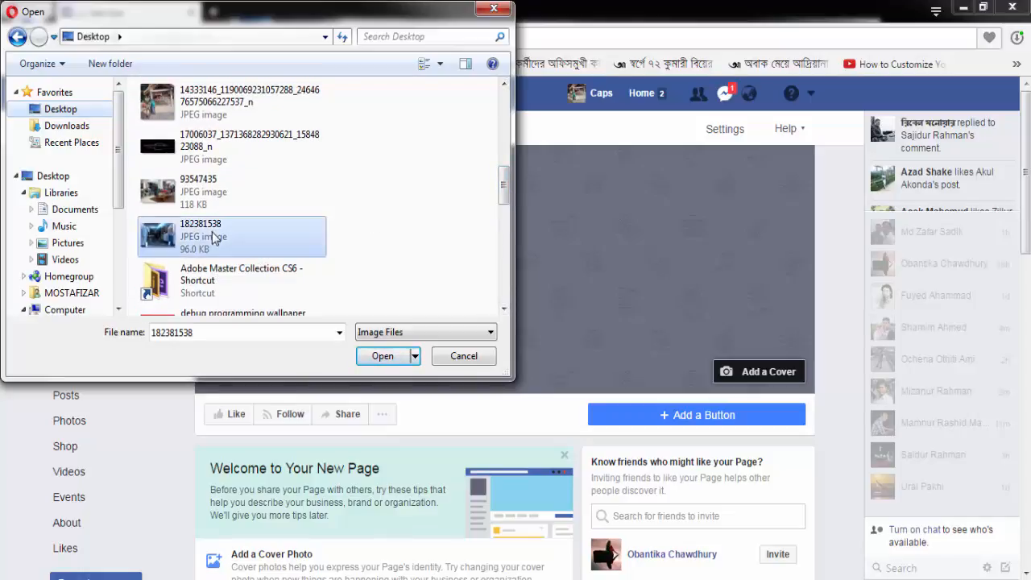
left_click(383, 357)
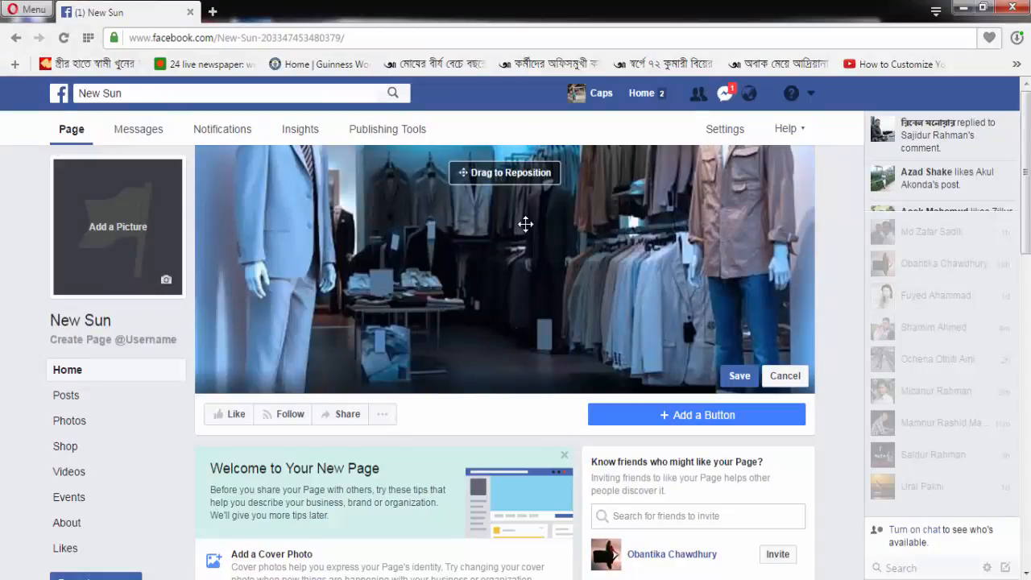
left_click_drag(525, 223, 510, 308)
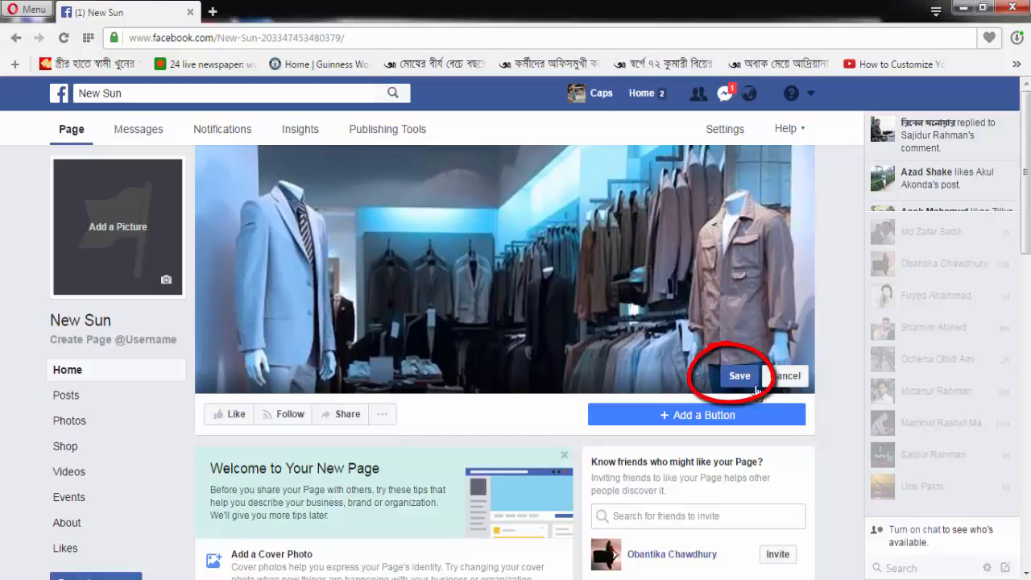
left_click(740, 377)
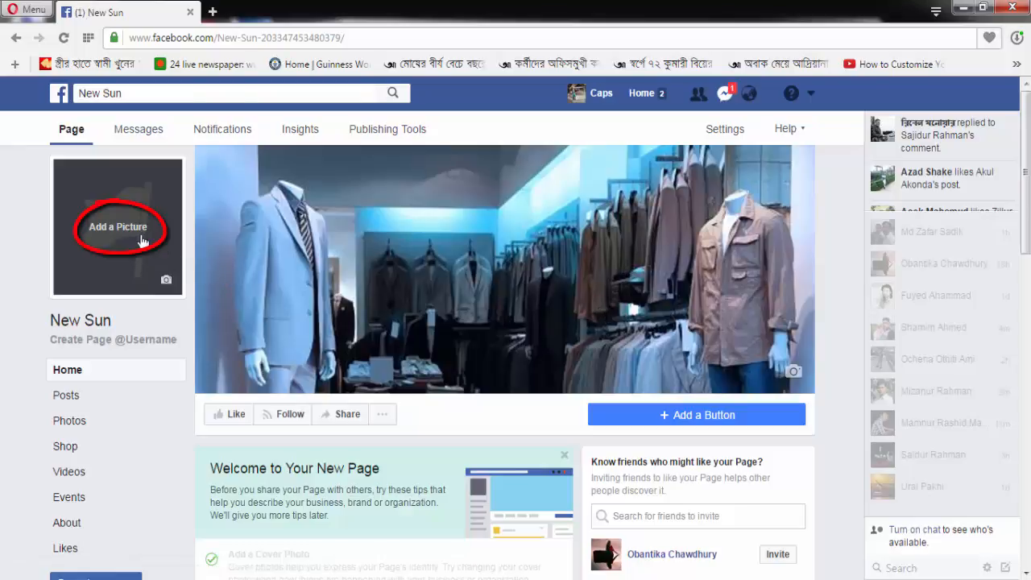
Upload the image 12 from the Desktop as the page's profile picture, reposition it within the crop area, and save it.
left_click(166, 283)
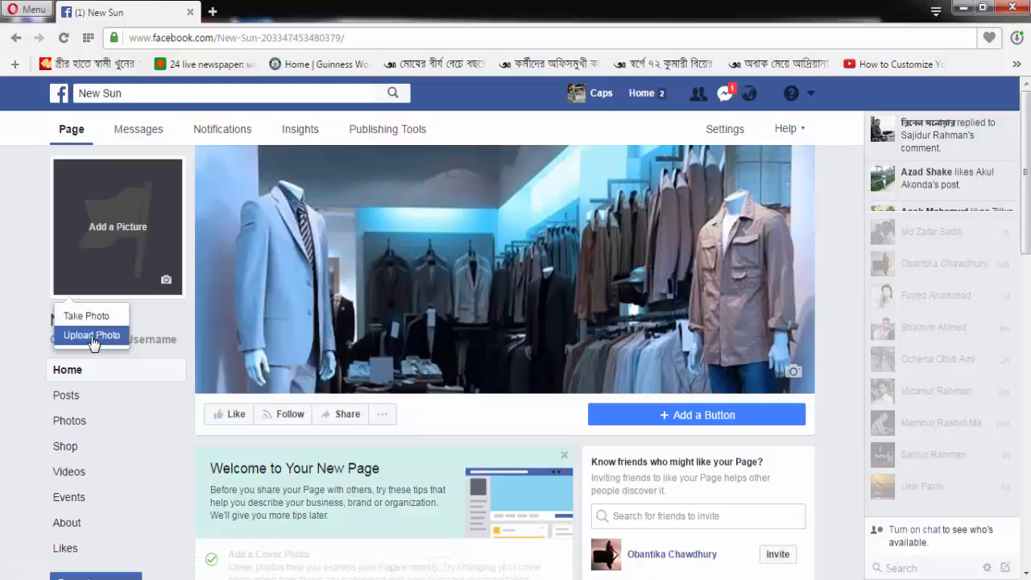
left_click(94, 344)
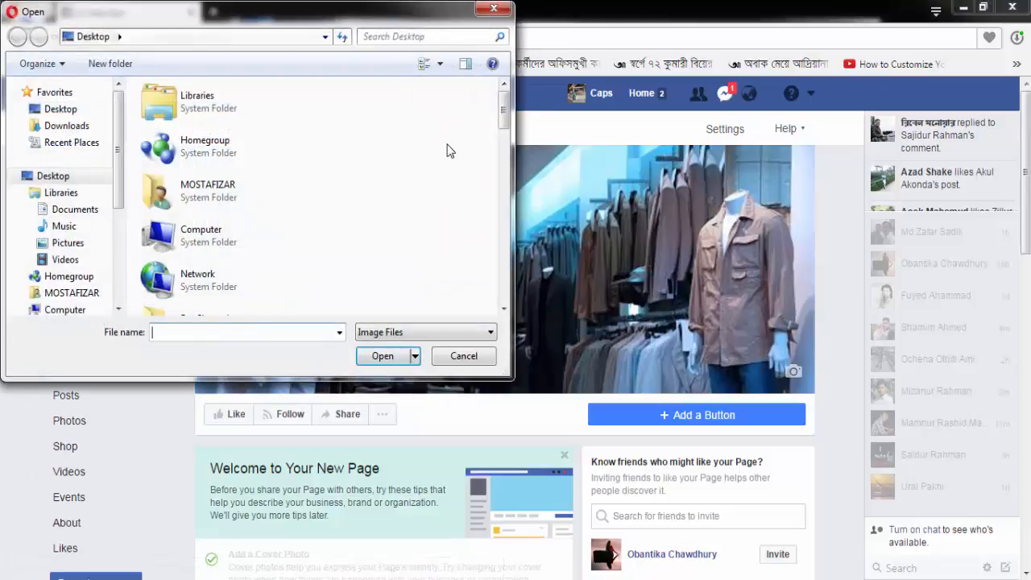
left_click_drag(503, 113, 503, 145)
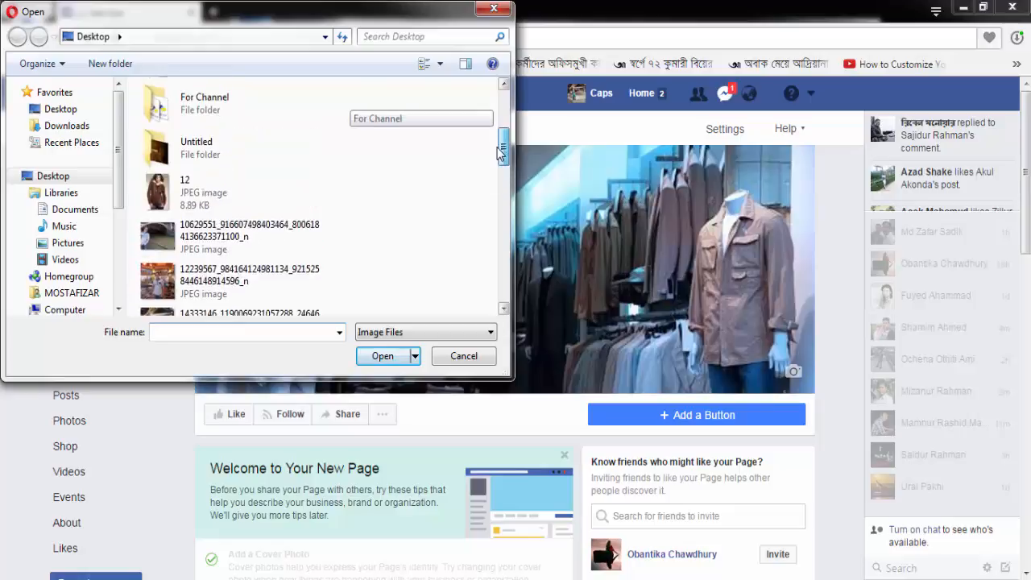
left_click(222, 201)
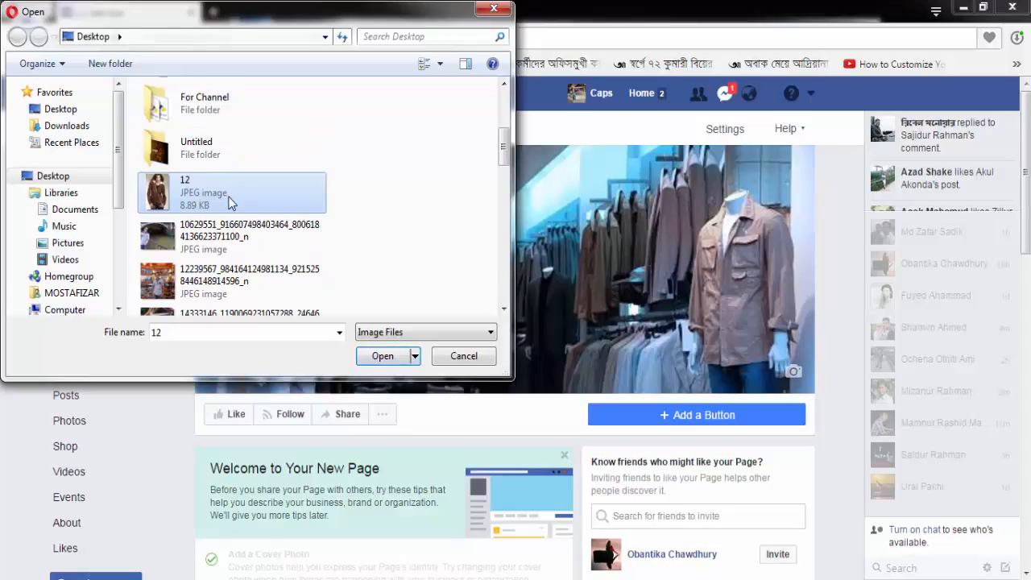
left_click(391, 357)
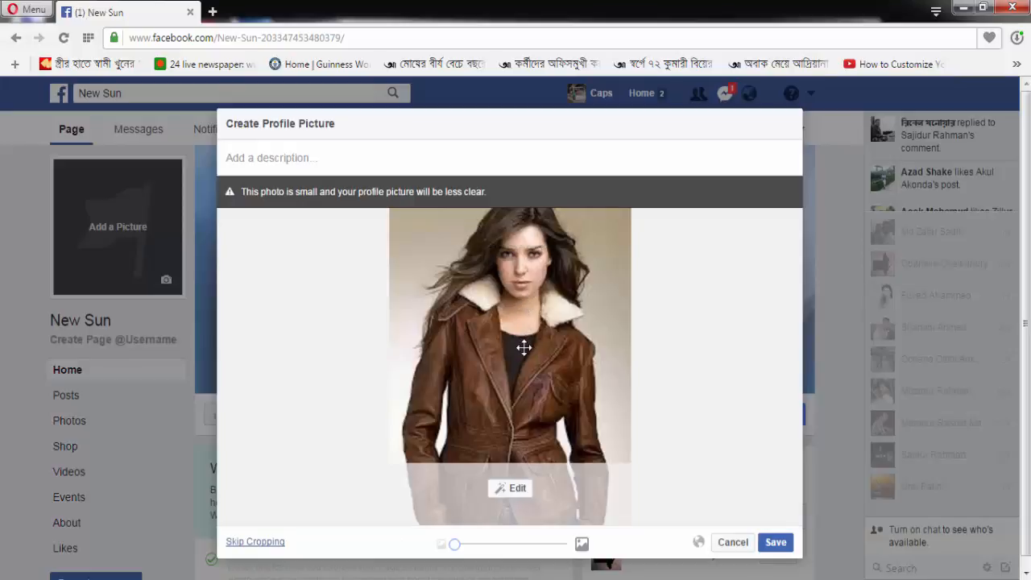
left_click_drag(517, 356, 510, 396)
left_click(776, 543)
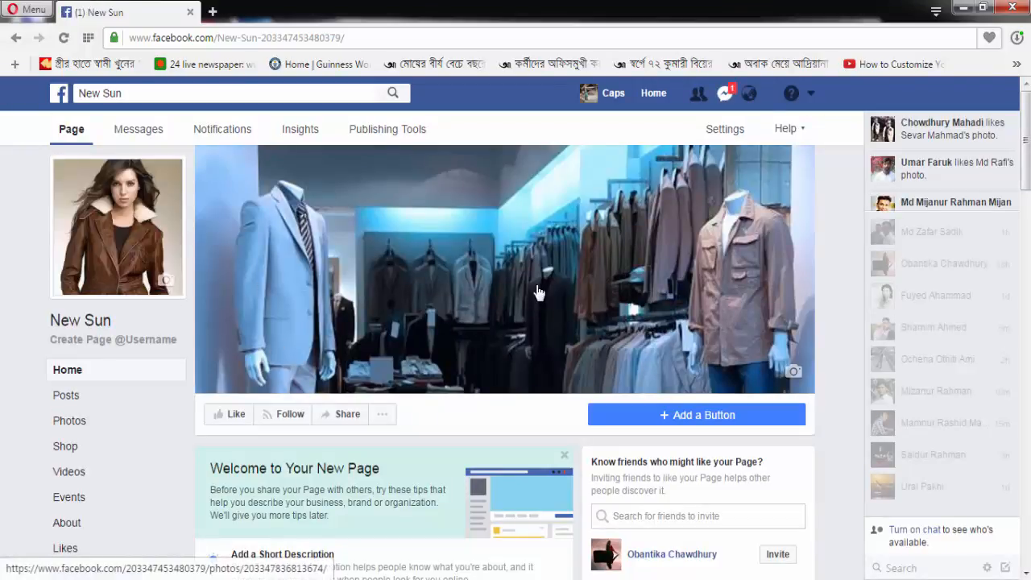
Examine the new page's cover area, setup tips and suggestions of friends to invite.
scroll(538, 292, "down", 4)
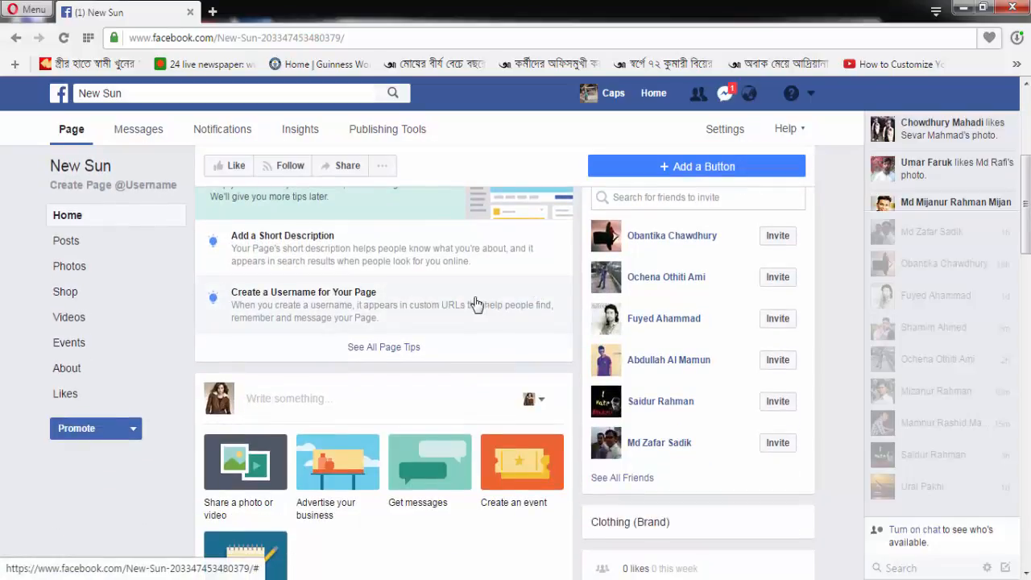
scroll(476, 305, "up", 3)
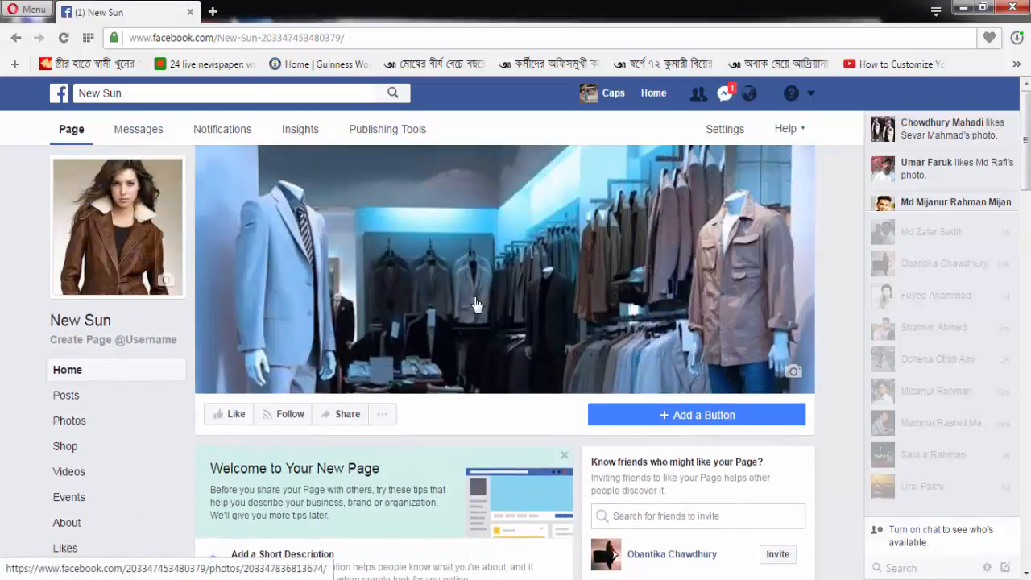
scroll(476, 299, "down", 2)
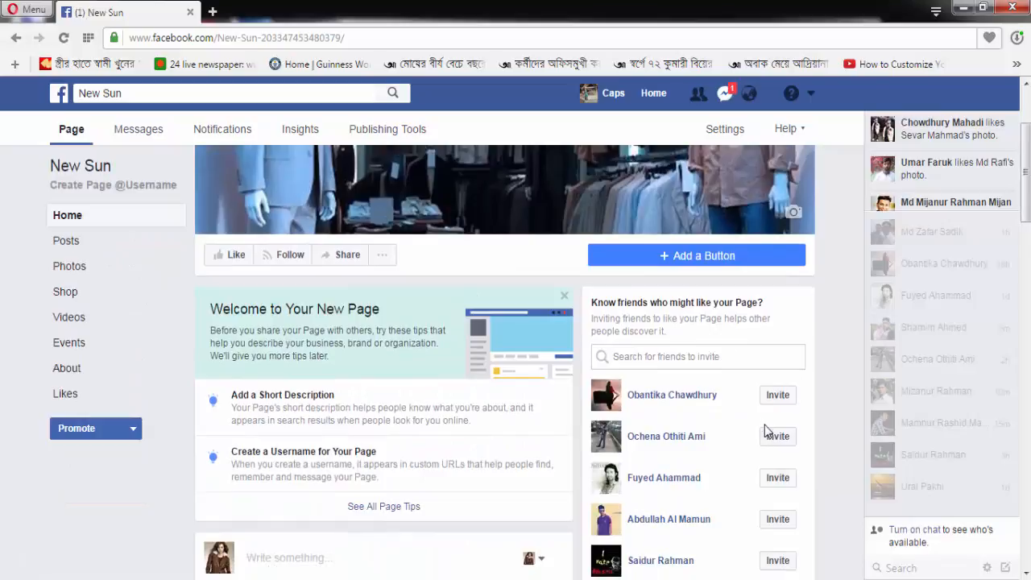
scroll(731, 458, "down", 3)
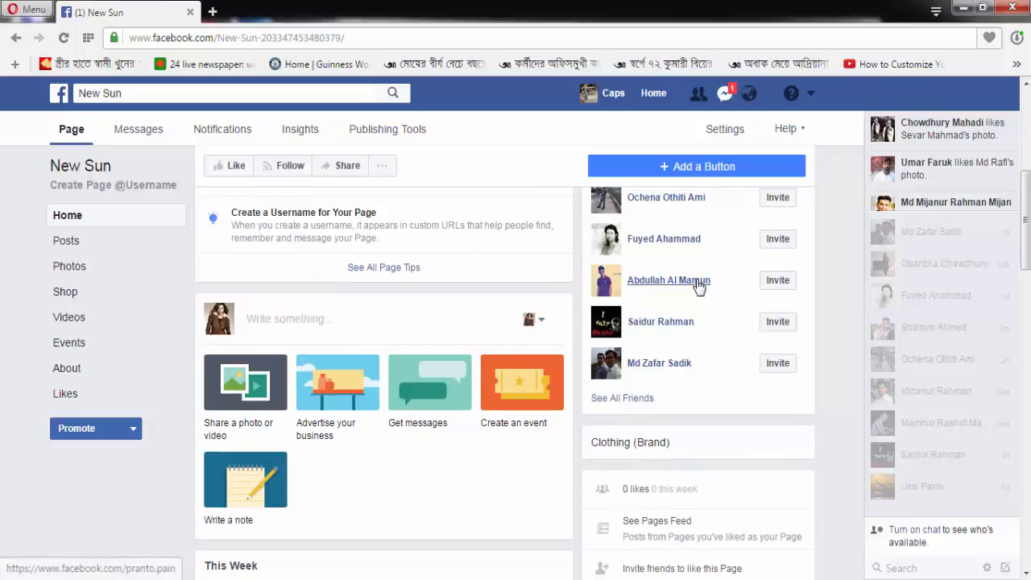
scroll(732, 321, "up", 1)
scroll(414, 376, "up", 1)
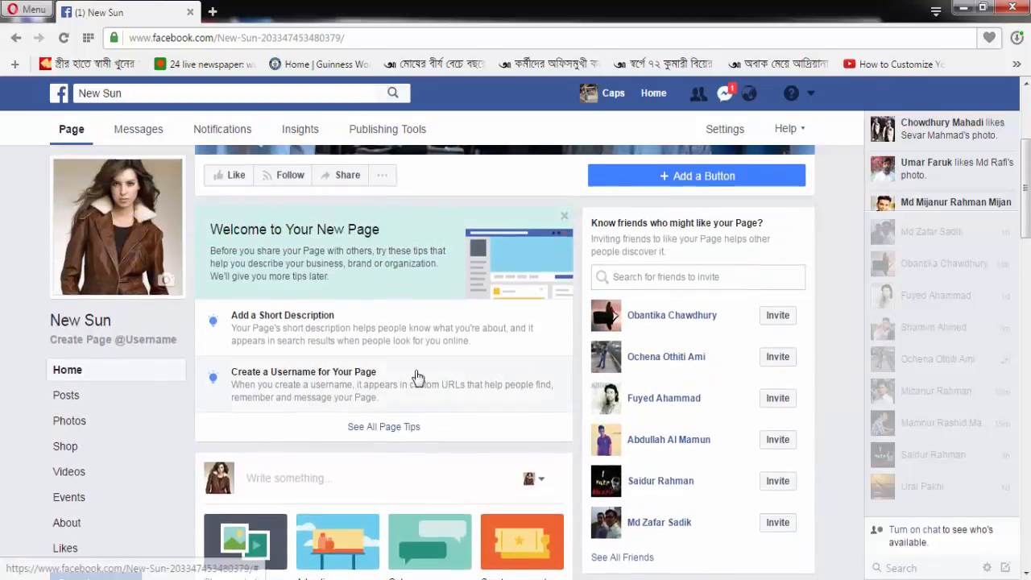
scroll(511, 338, "up", 3)
scroll(474, 342, "down", 4)
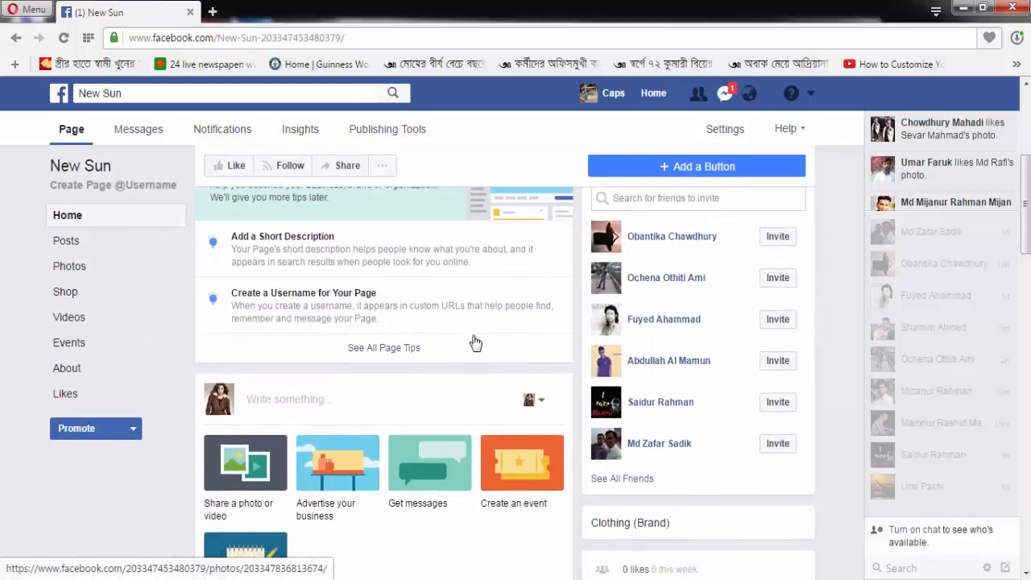
scroll(467, 338, "up", 3)
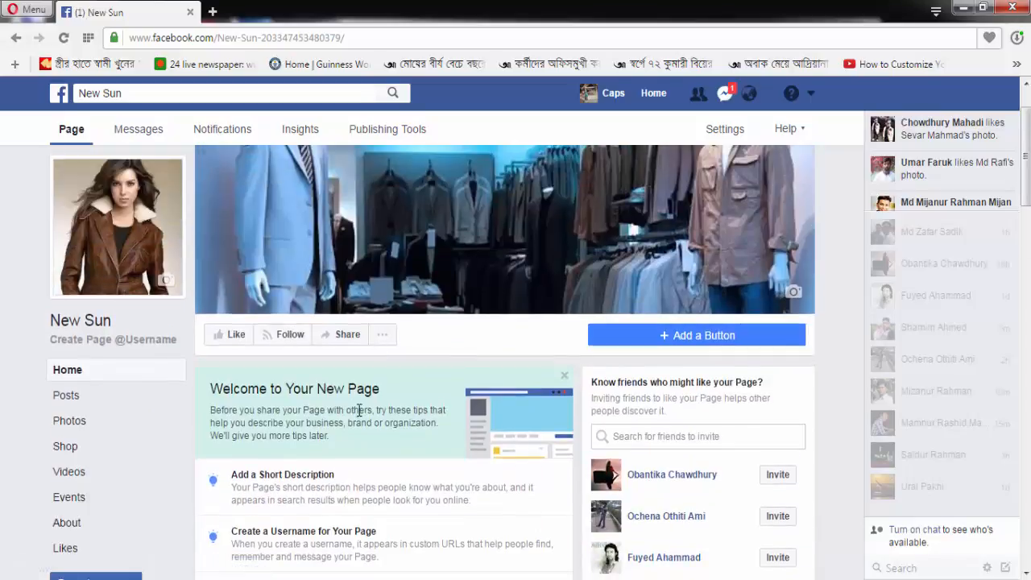
Review the page's posting options, weekly statistics, About section and the posts for the profile picture and cover photo.
scroll(537, 379, "down", 6)
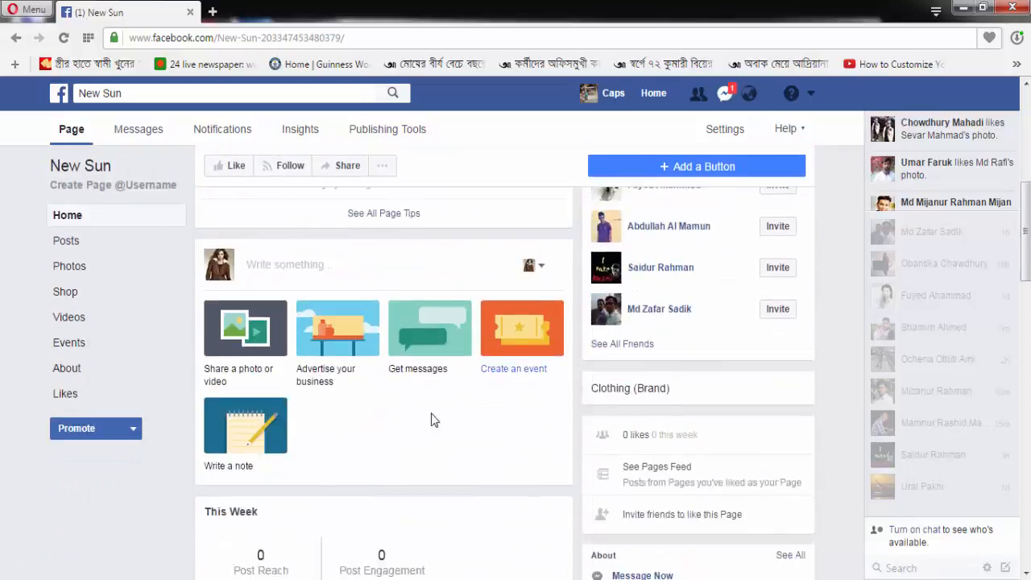
scroll(421, 379, "up", 1)
scroll(422, 379, "down", 3)
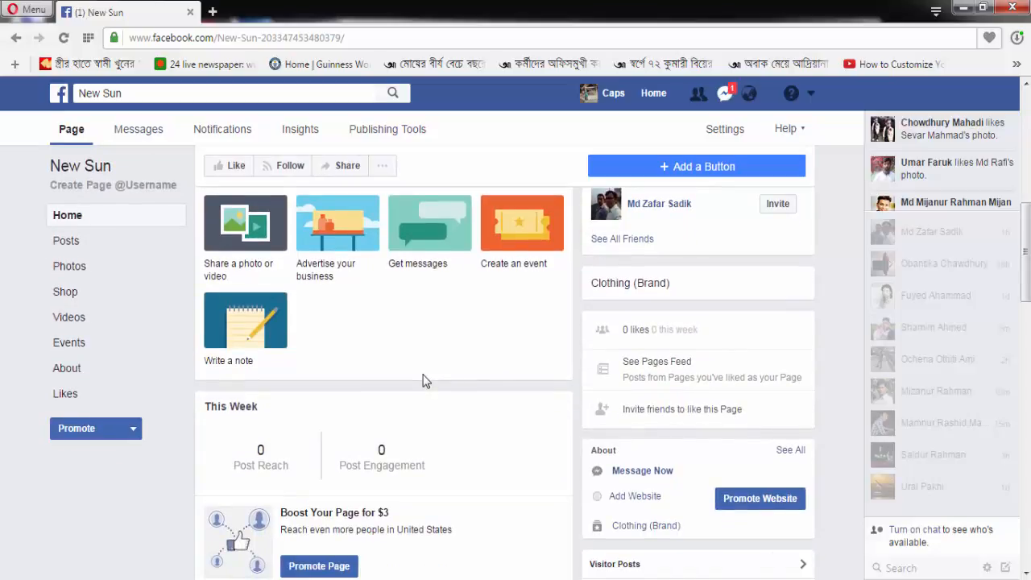
scroll(425, 380, "down", 2)
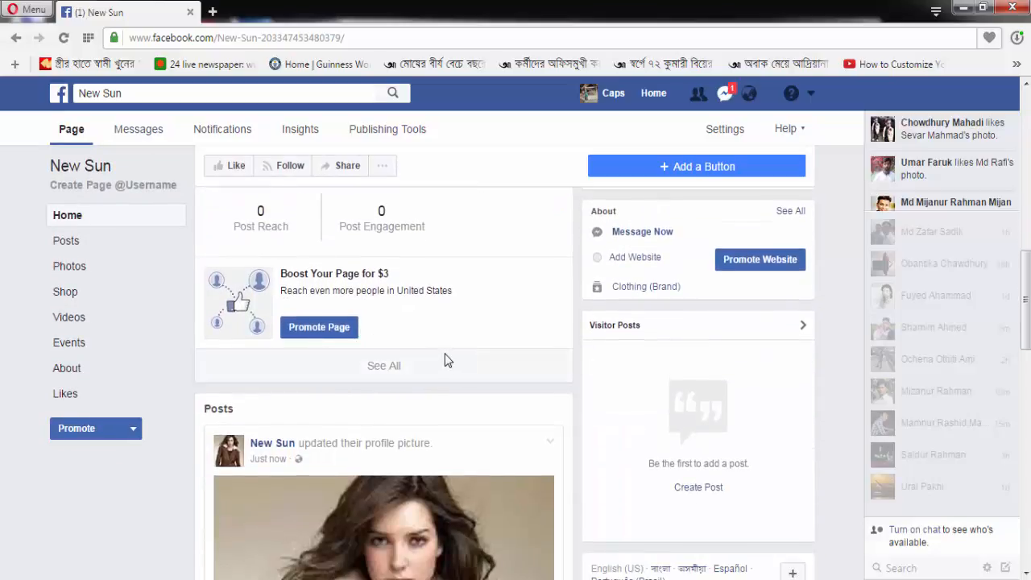
scroll(448, 368, "down", 7)
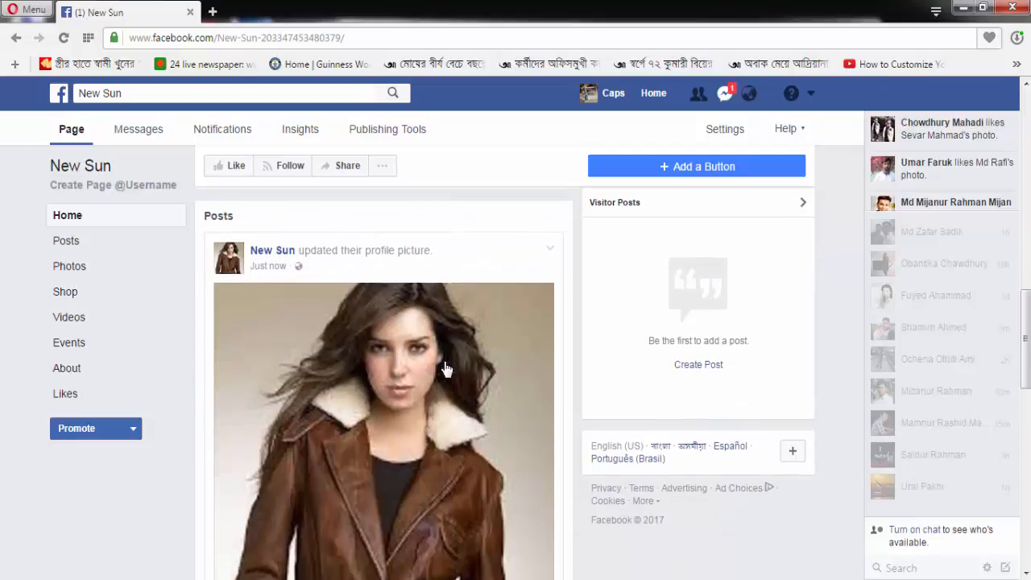
scroll(446, 368, "up", 3)
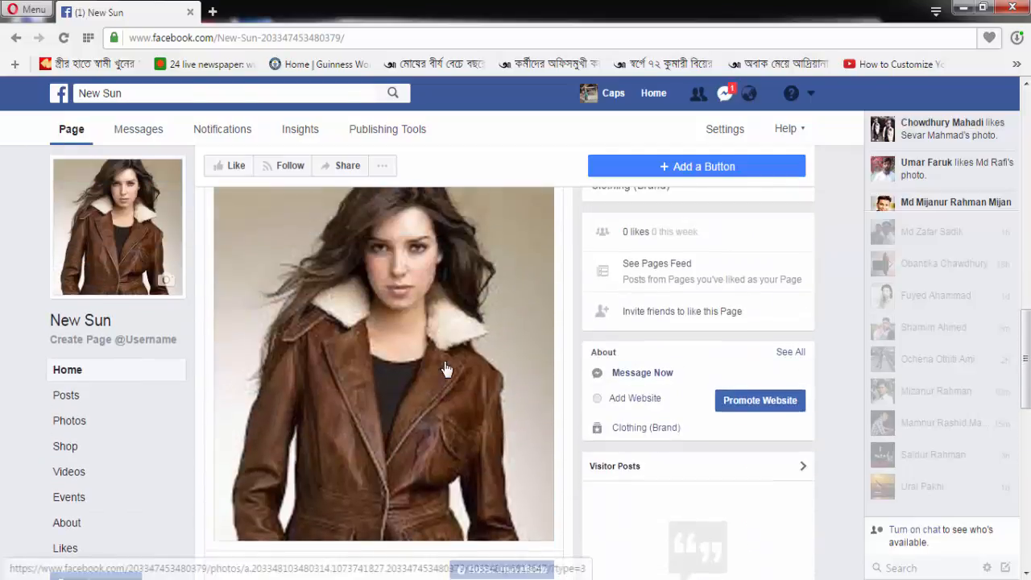
scroll(446, 368, "down", 5)
scroll(416, 401, "down", 5)
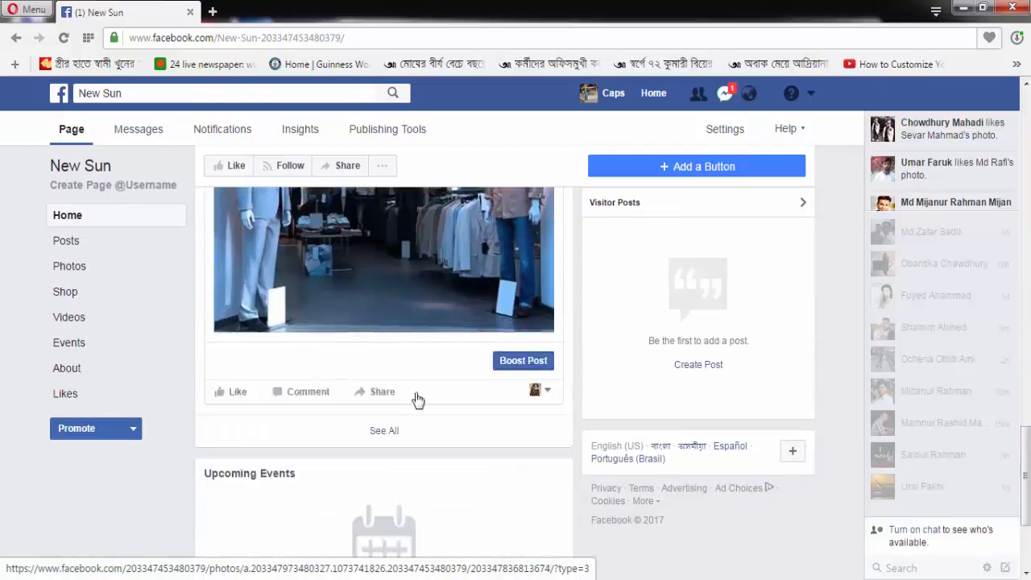
scroll(416, 400, "up", 10)
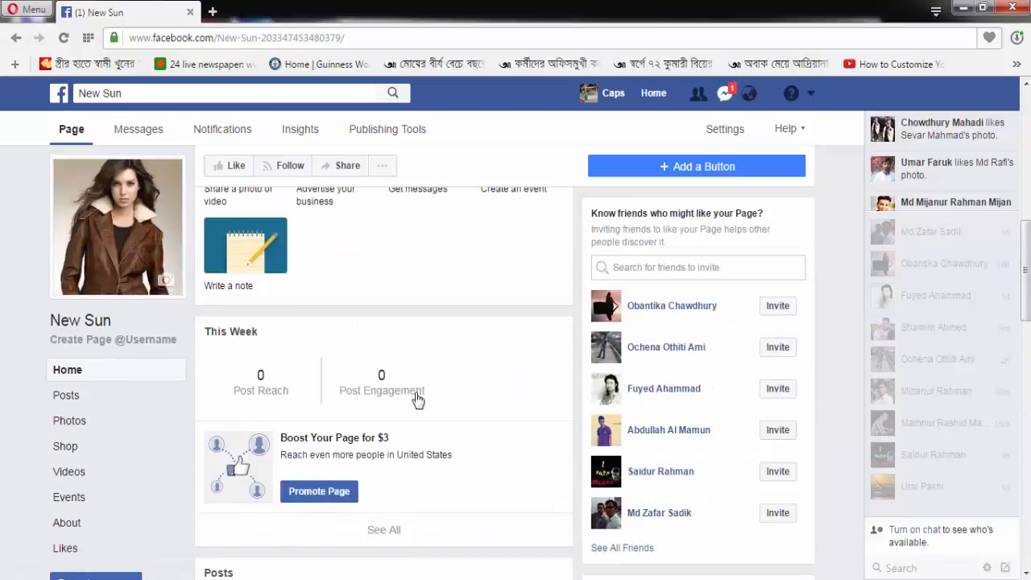
scroll(416, 398, "up", 10)
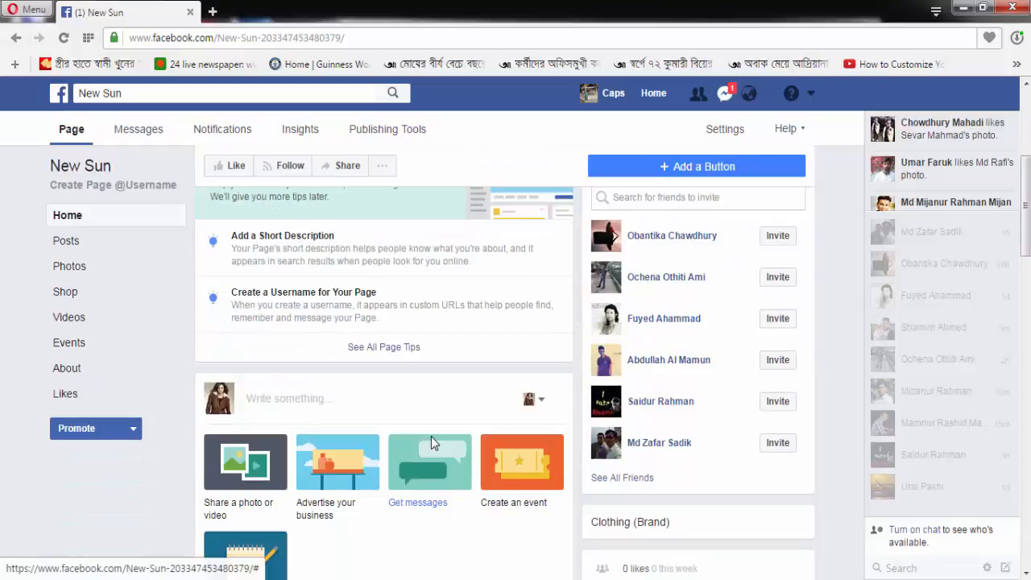
Open the page's post composer to check its publishing and boosting options, and close it.
left_click(335, 411)
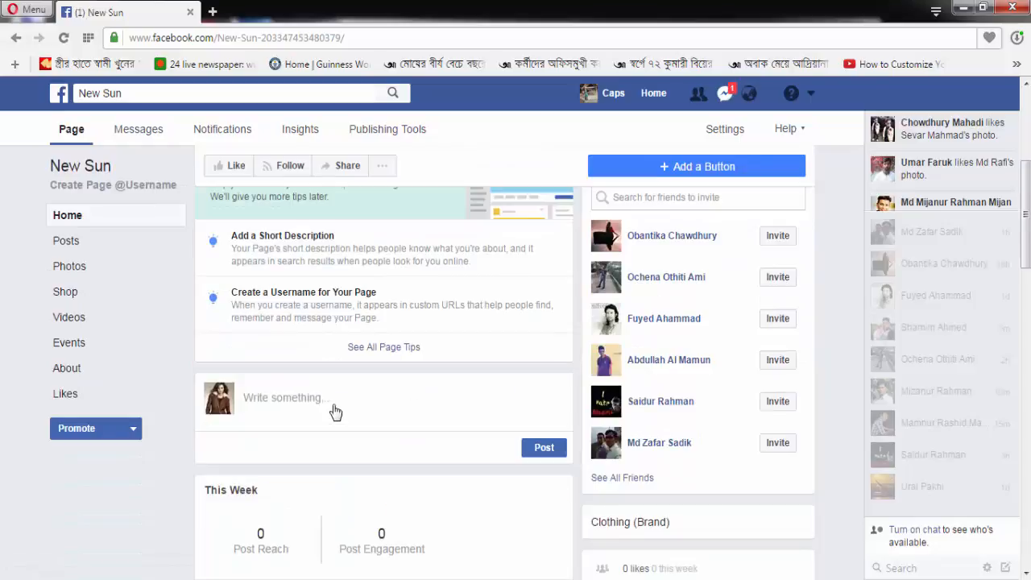
left_click(334, 411)
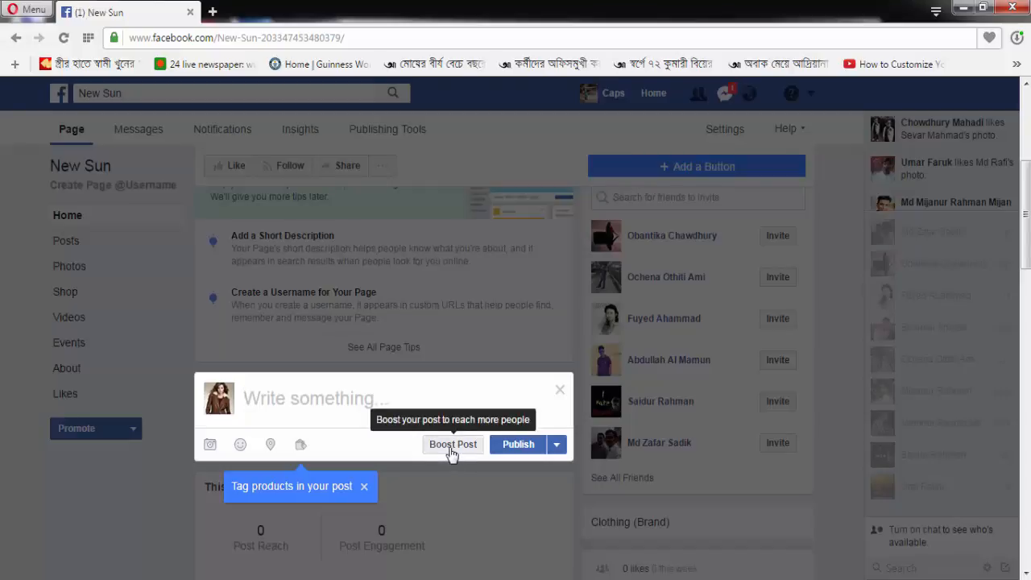
left_click(560, 391)
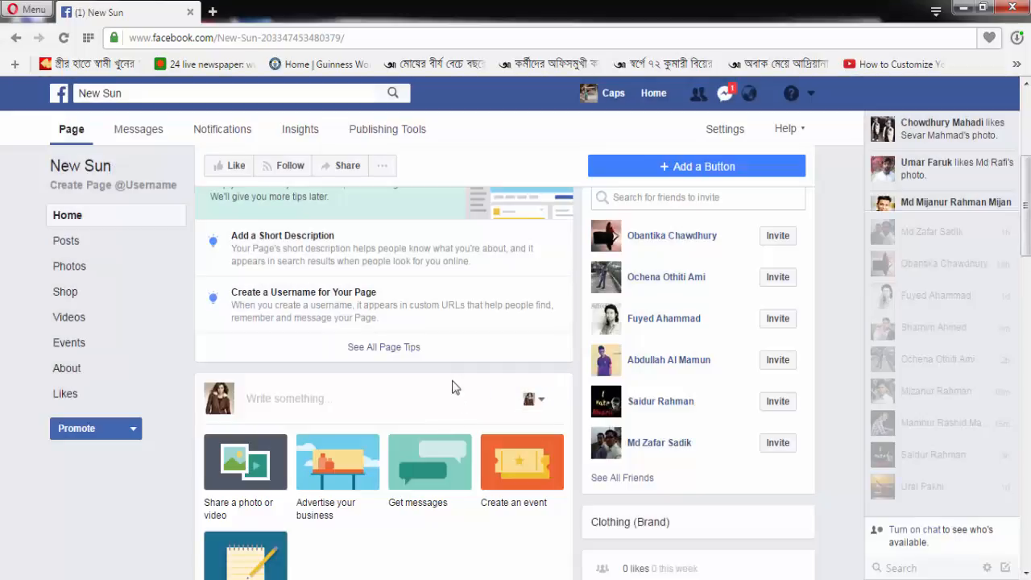
Look over the finished New Sun page from the cover photo down to its posts and return to its beginning.
scroll(452, 388, "up", 4)
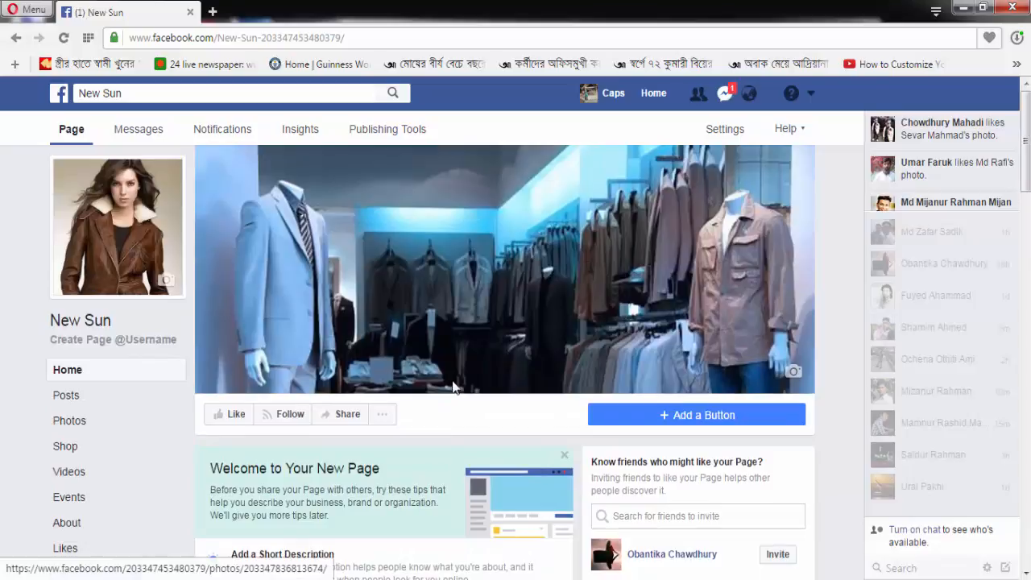
scroll(455, 390, "down", 3)
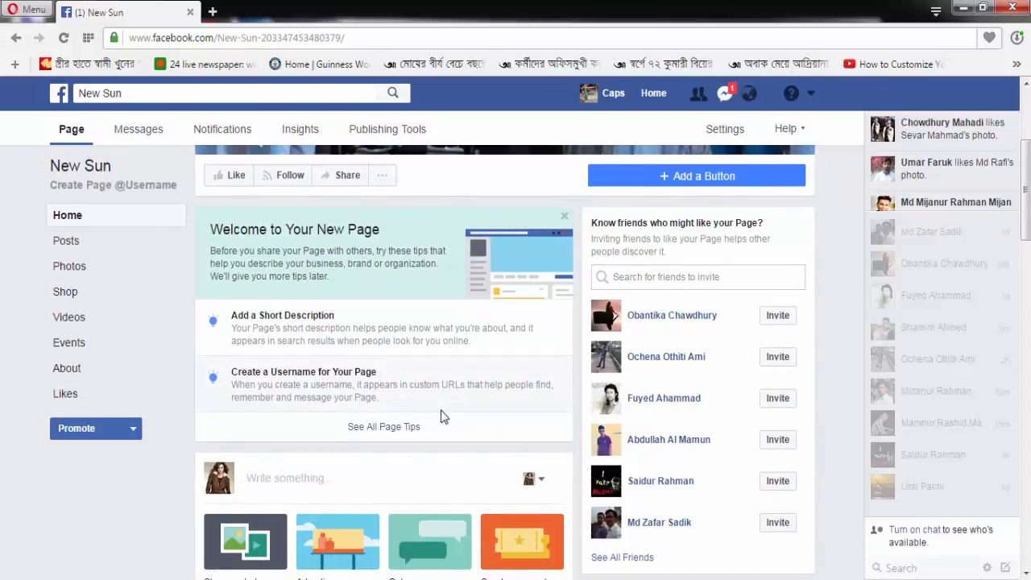
scroll(442, 416, "up", 3)
scroll(443, 417, "up", 1)
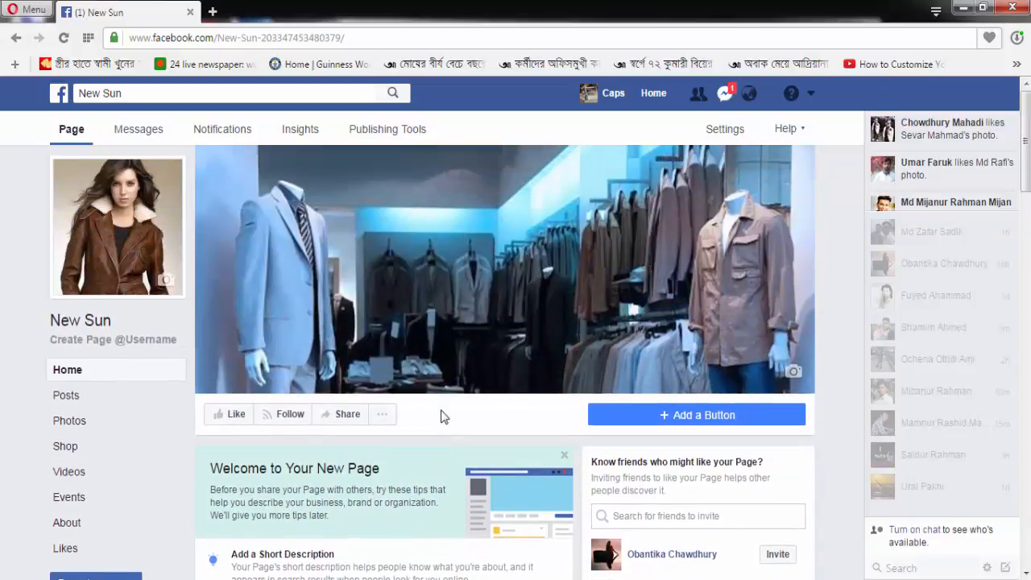
scroll(442, 416, "down", 3)
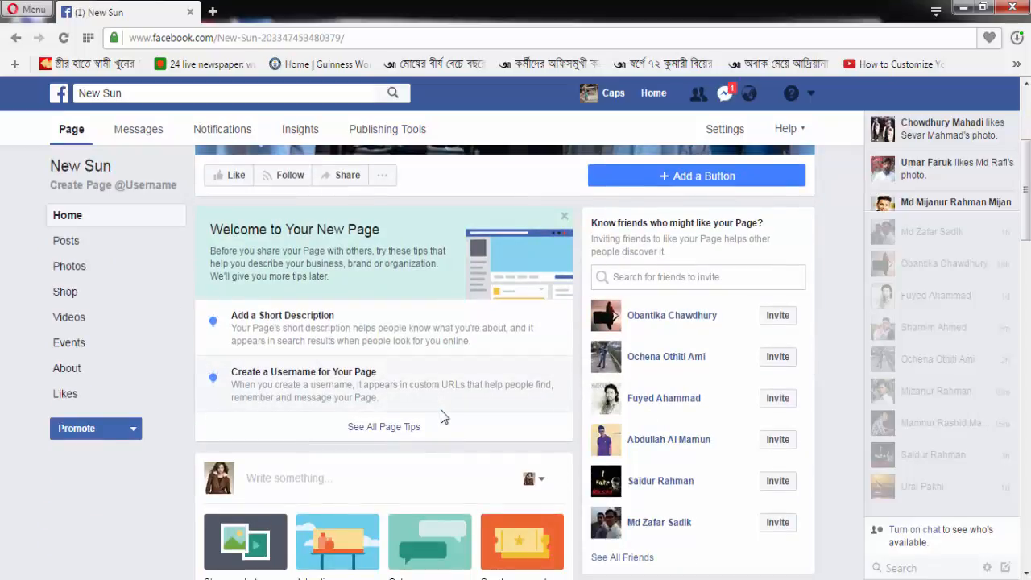
scroll(442, 417, "down", 3)
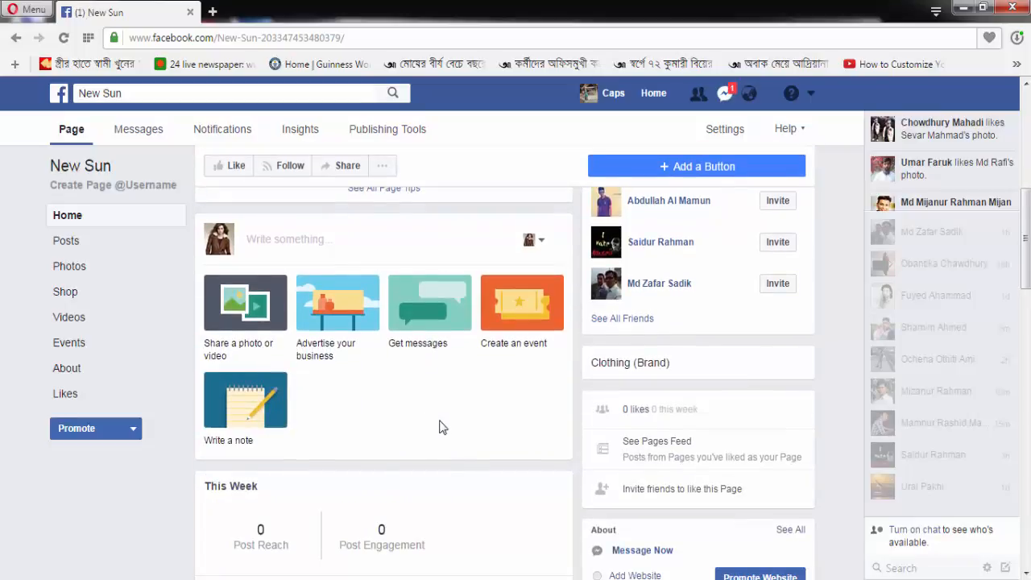
scroll(440, 469, "down", 3)
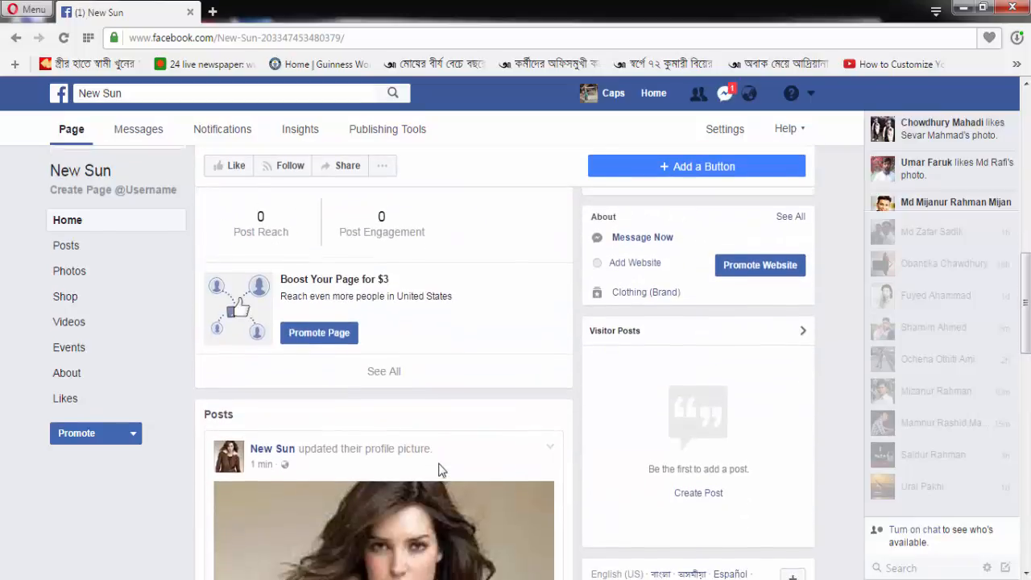
scroll(441, 470, "up", 5)
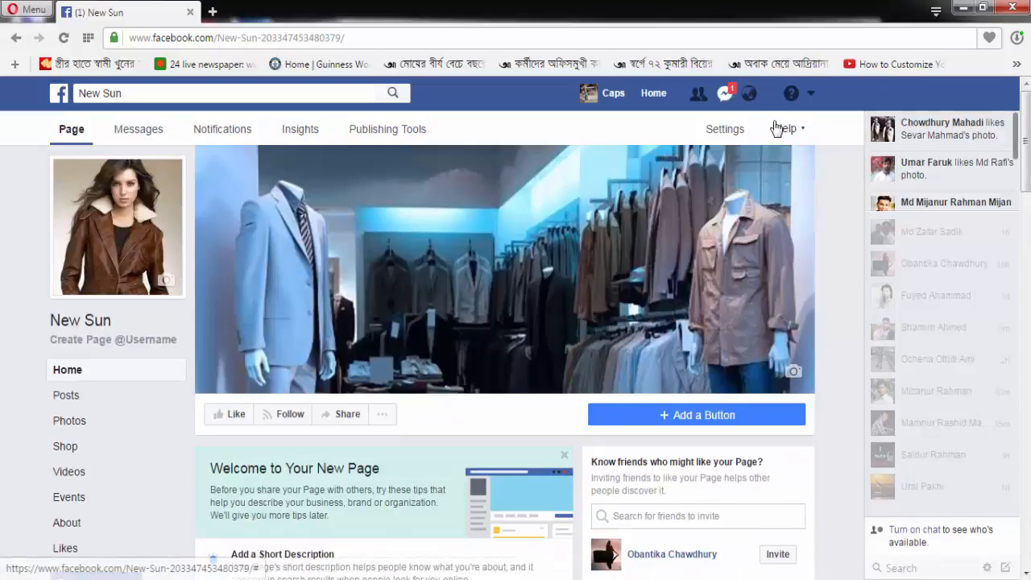